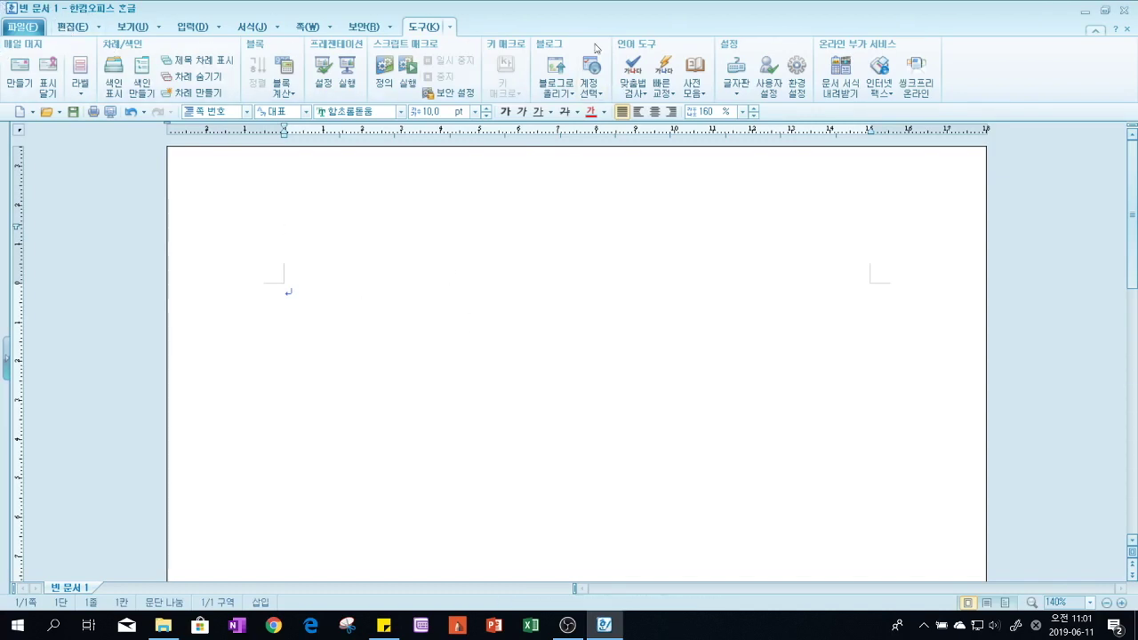
# Survey the available command groups for file handling, editing, viewing, input, formatting, page setup, security and tools
pyautogui.click(23, 27)
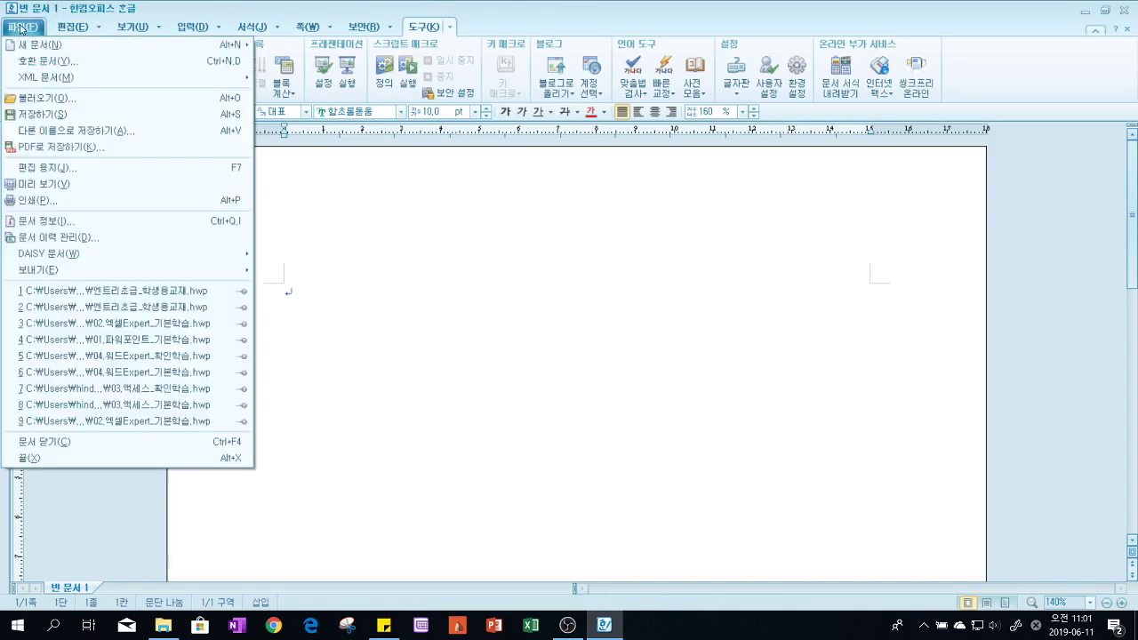
pyautogui.click(71, 28)
pyautogui.click(131, 26)
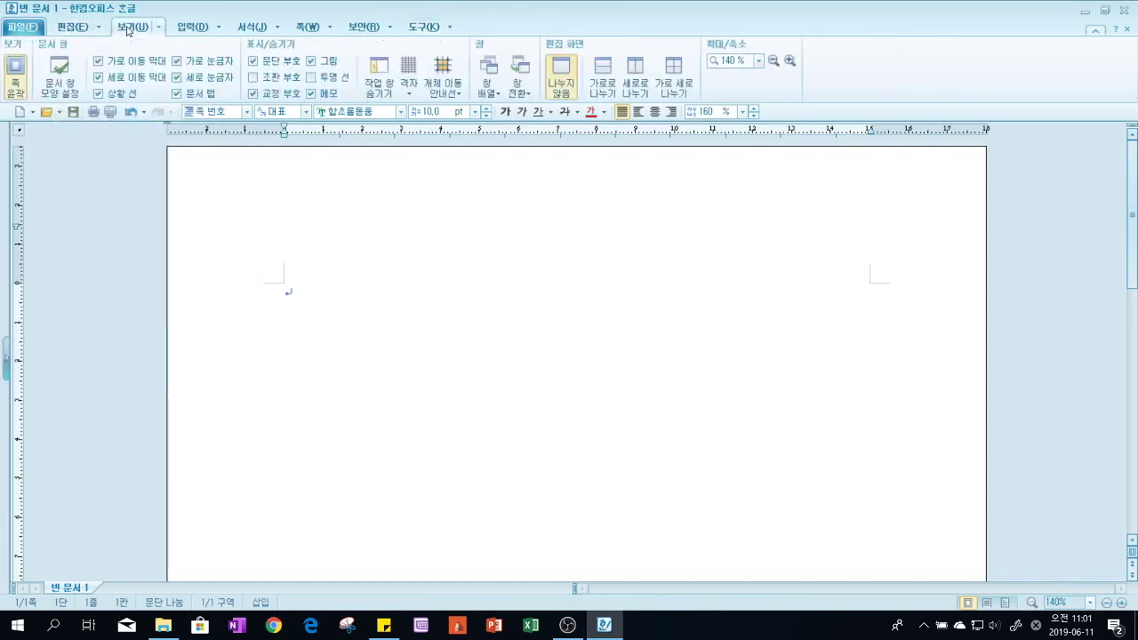
pyautogui.click(190, 28)
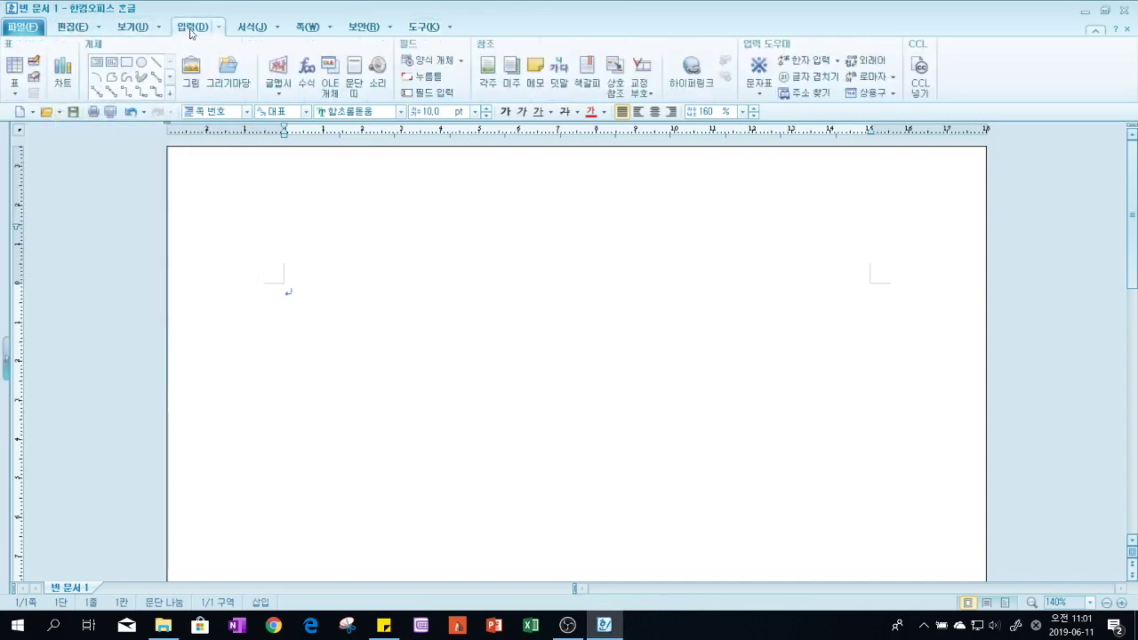
pyautogui.click(252, 29)
pyautogui.click(303, 30)
pyautogui.click(365, 29)
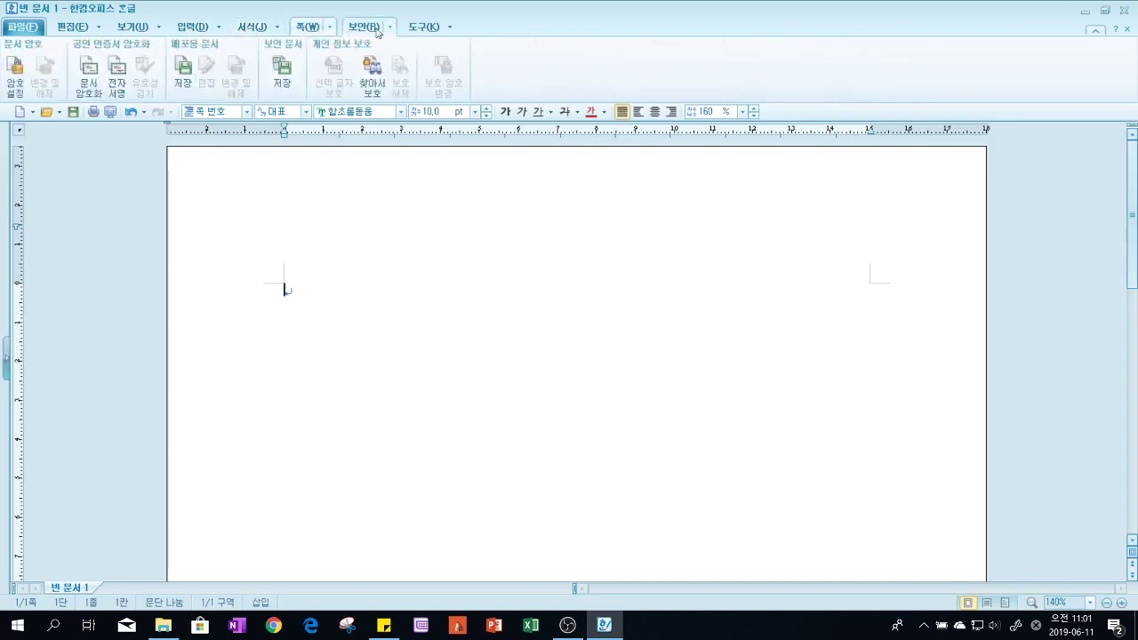
pyautogui.click(418, 28)
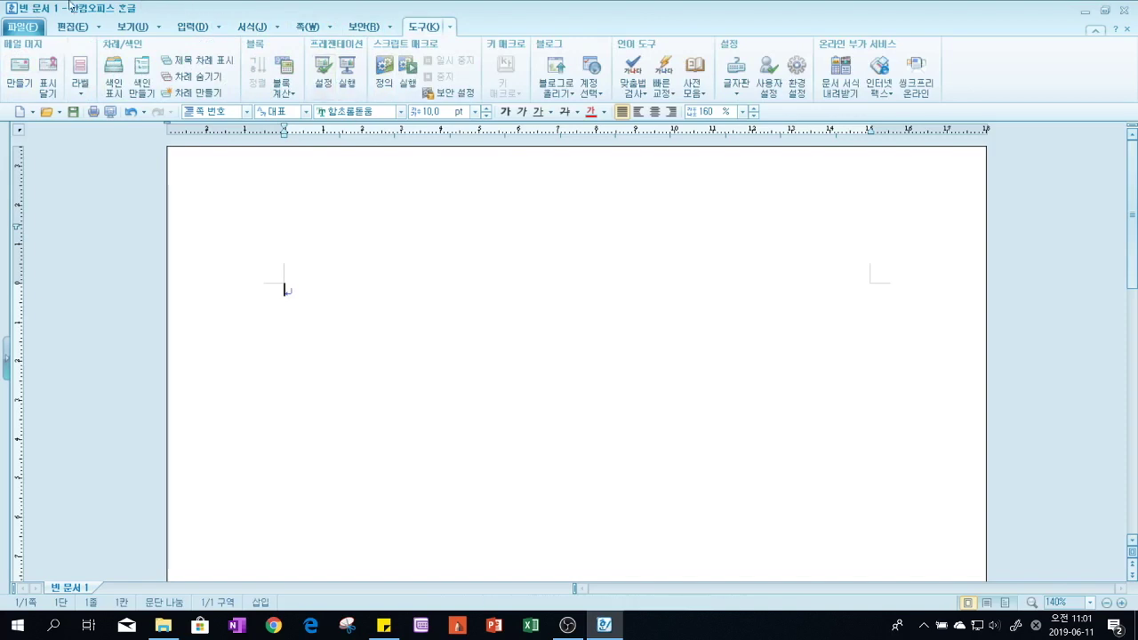
pyautogui.click(39, 28)
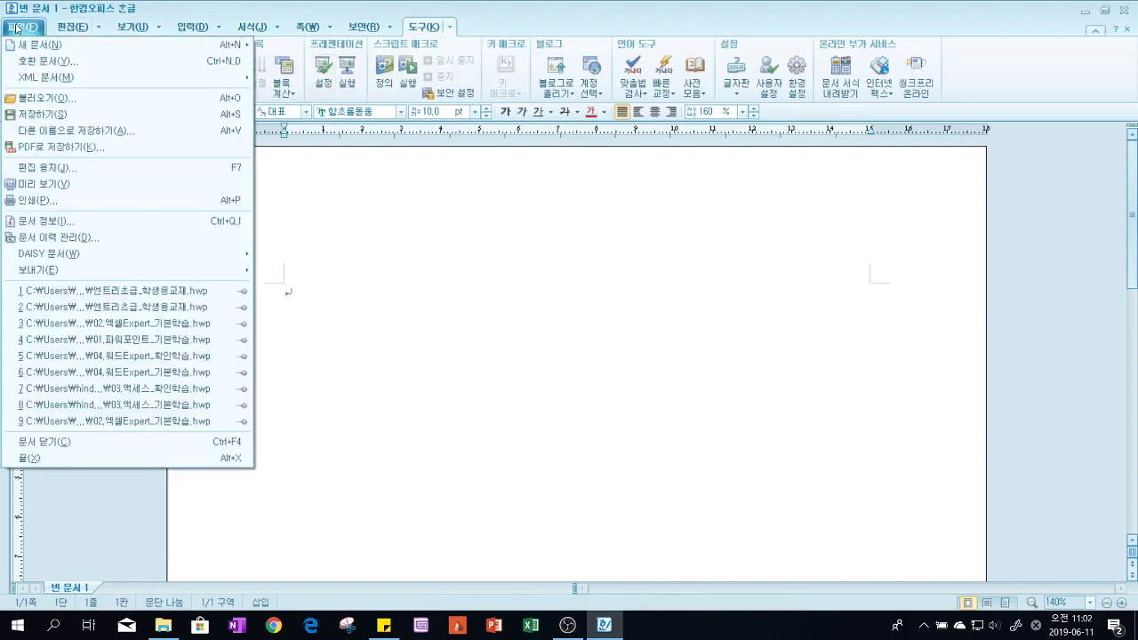
pyautogui.click(73, 26)
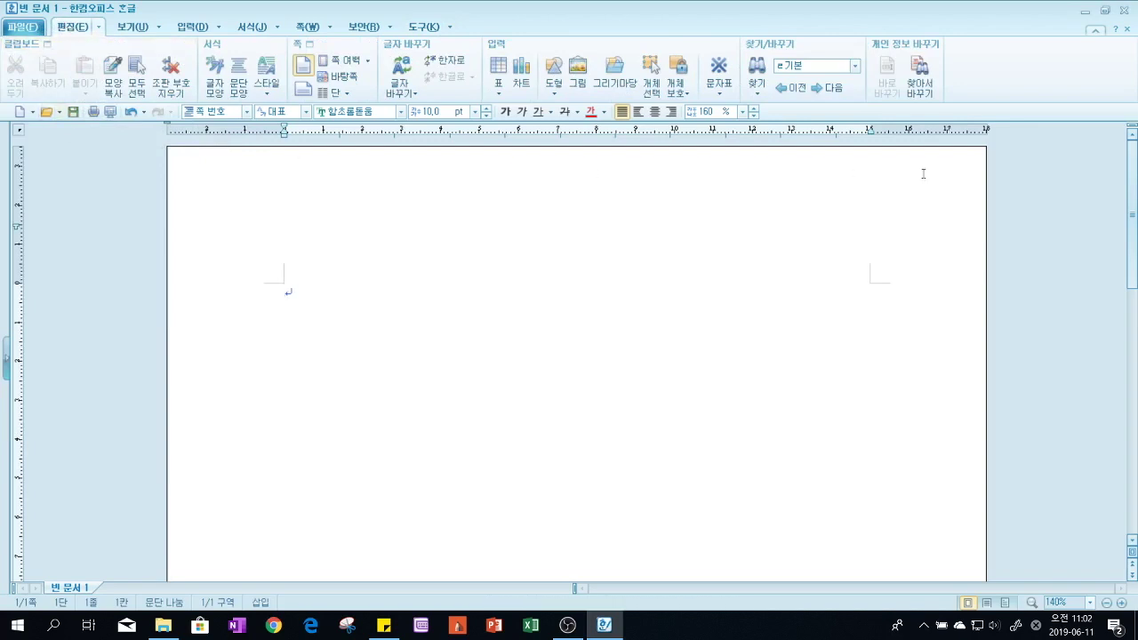
# Turn the display of paragraph marks (문단 부호) off and on again to compare the line-end symbol in the blank document
pyautogui.click(133, 28)
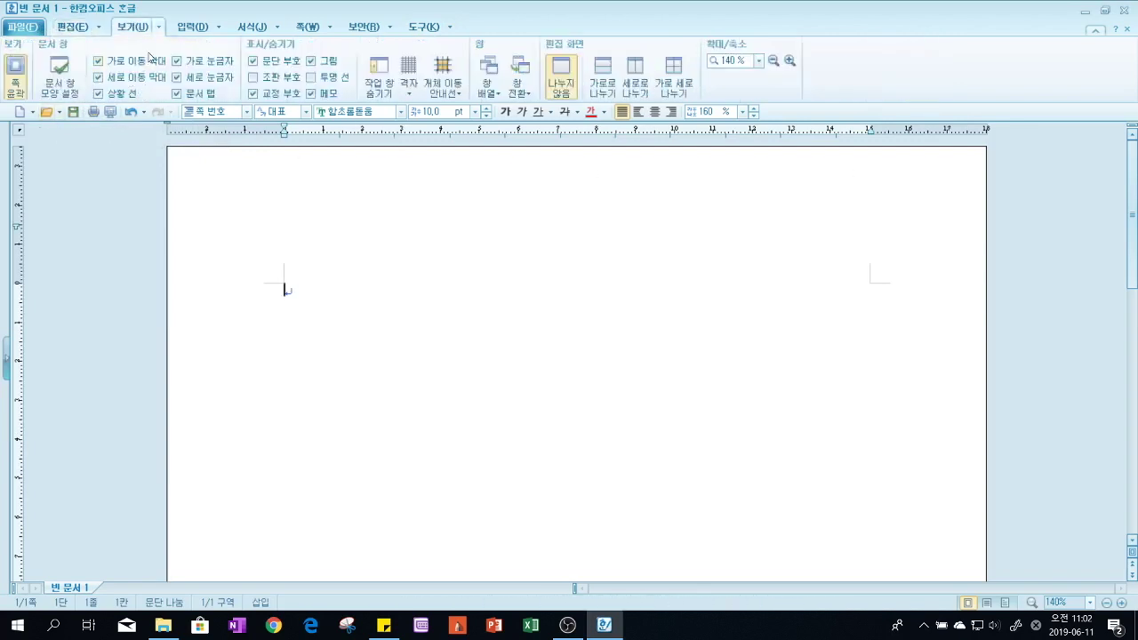
pyautogui.click(254, 78)
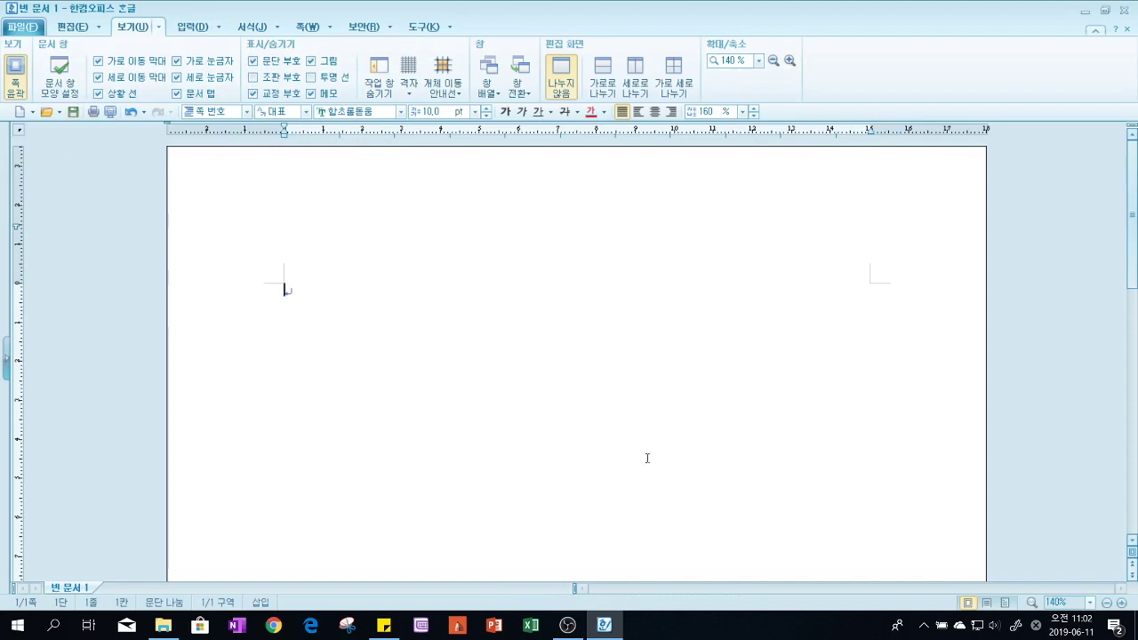
pyautogui.click(253, 63)
pyautogui.click(254, 62)
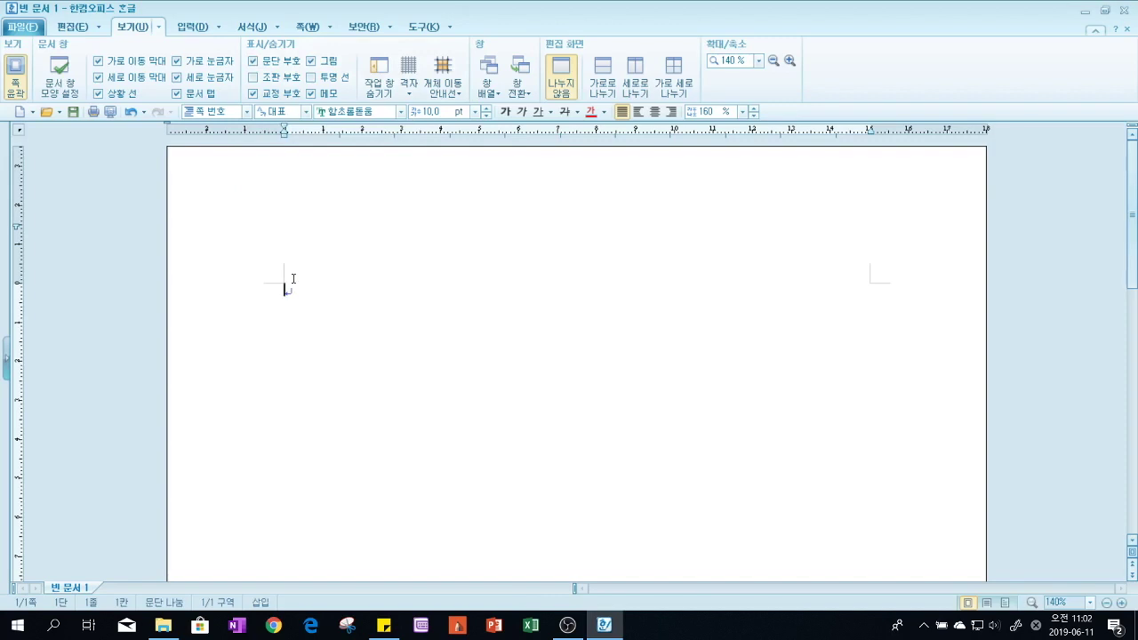
pyautogui.press('super+plus')
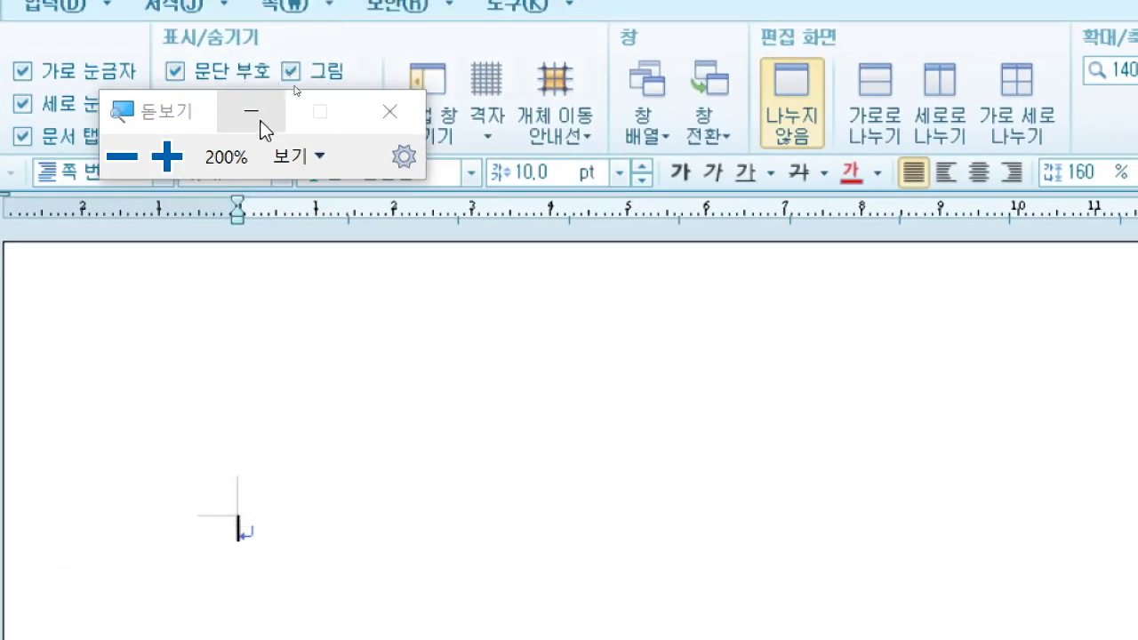
pyautogui.click(169, 72)
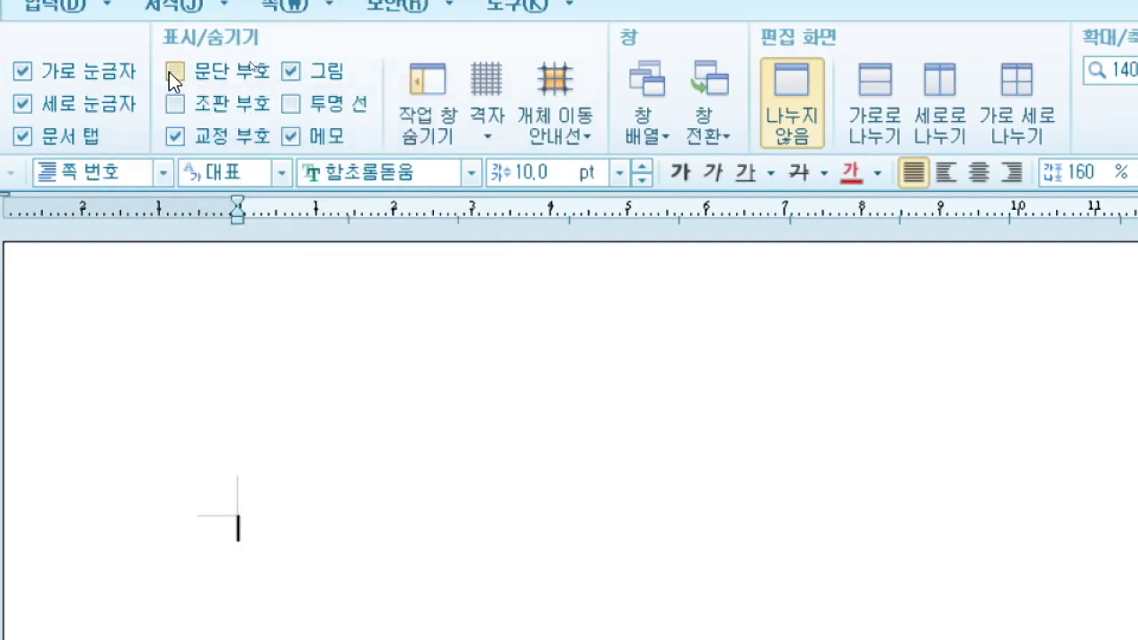
pyautogui.click(169, 72)
pyautogui.click(169, 74)
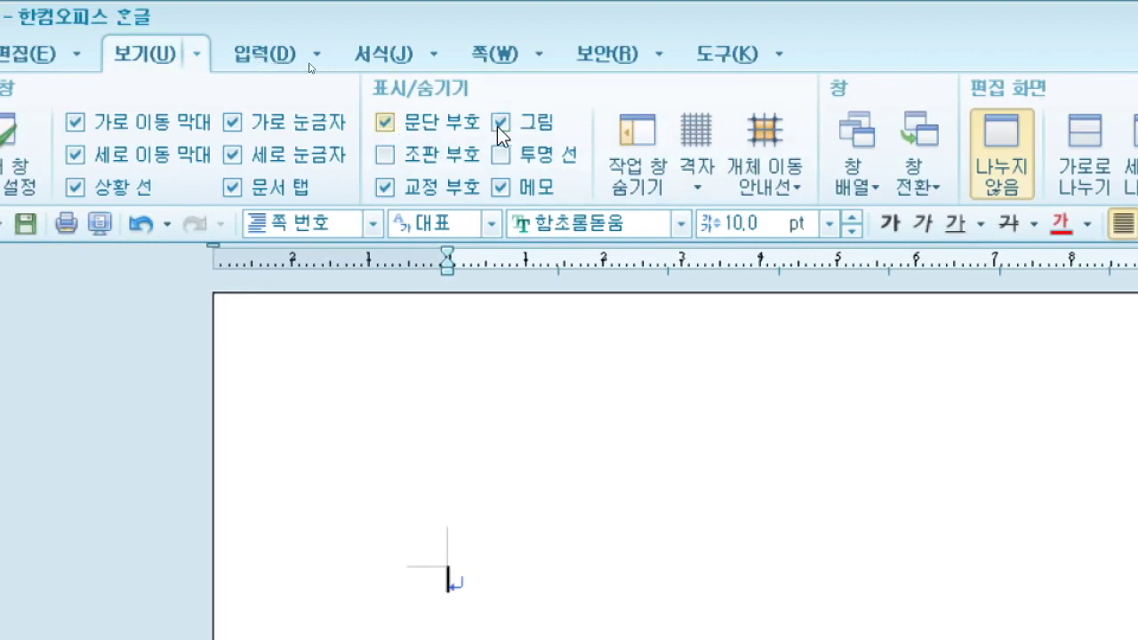
pyautogui.click(386, 126)
pyautogui.click(386, 126)
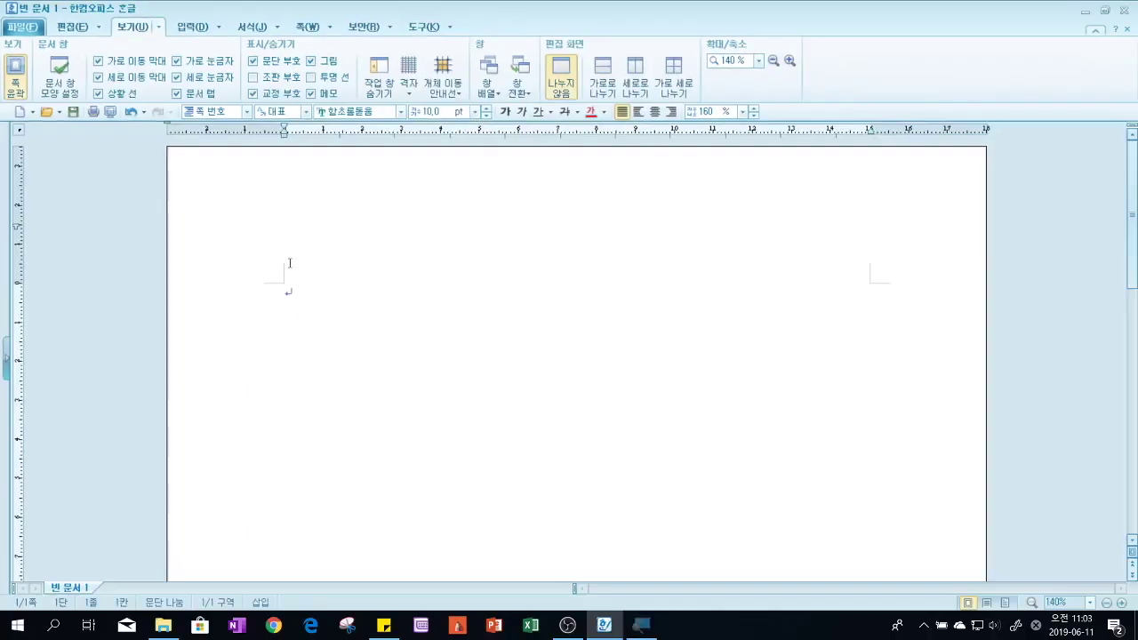
# Examine the input, formatting, page, security and tool commands, including the full list of formatting commands
pyautogui.click(194, 30)
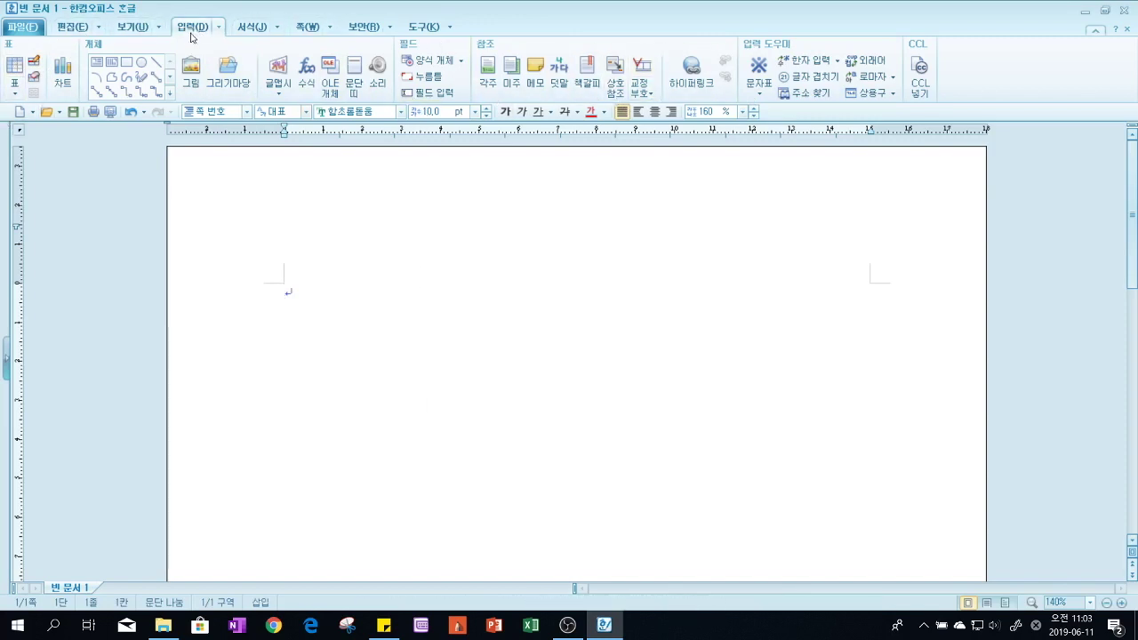
pyautogui.click(253, 27)
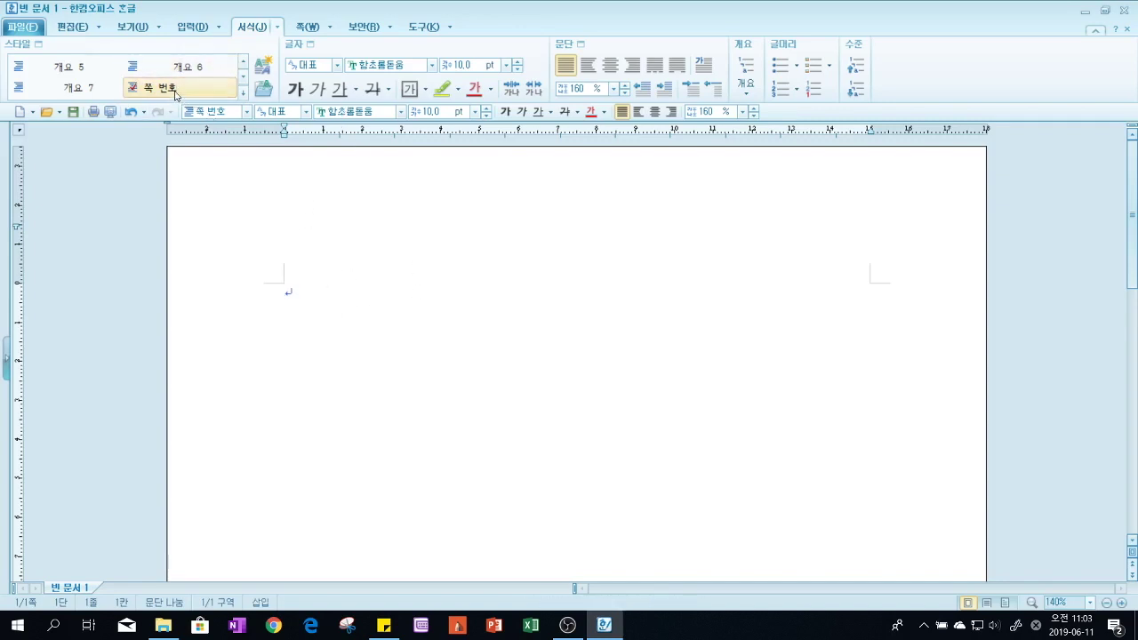
pyautogui.click(267, 30)
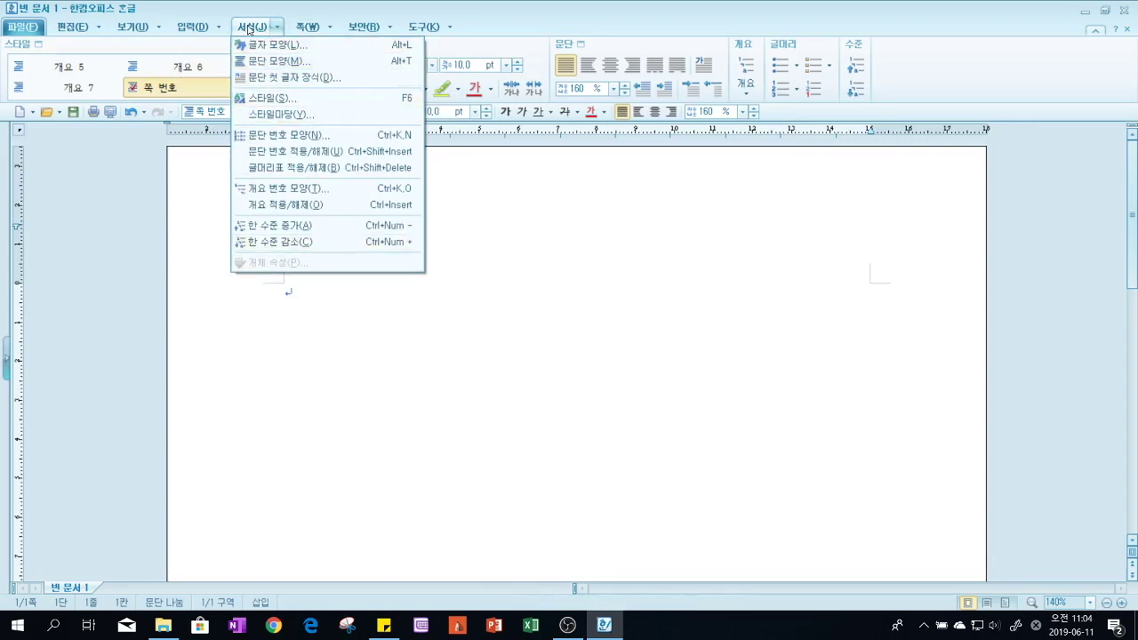
pyautogui.click(496, 20)
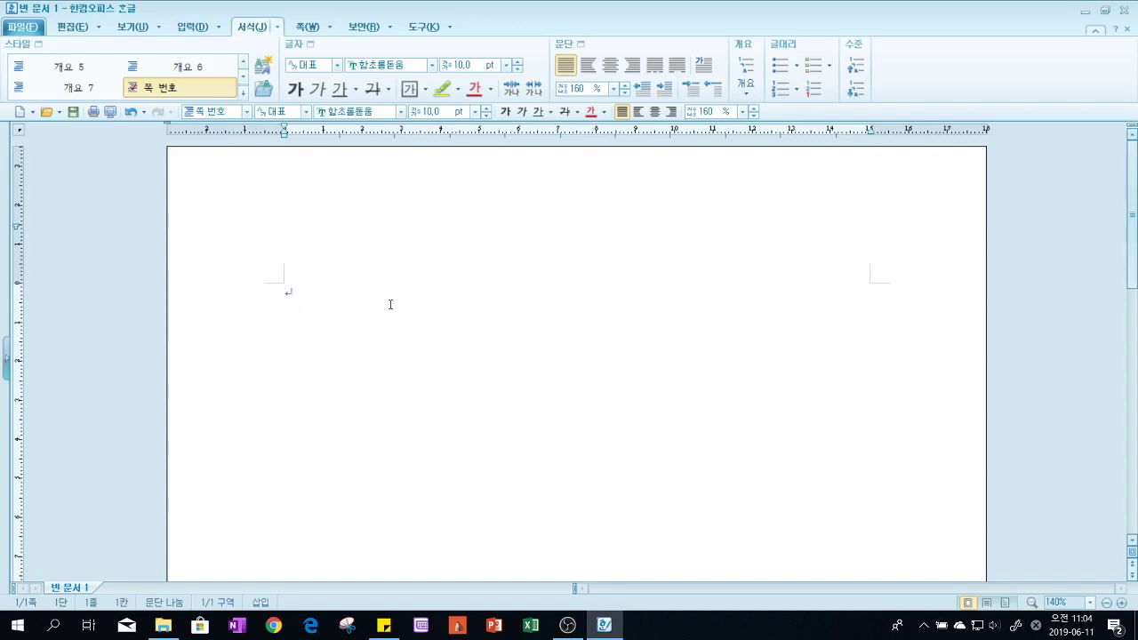
pyautogui.click(305, 28)
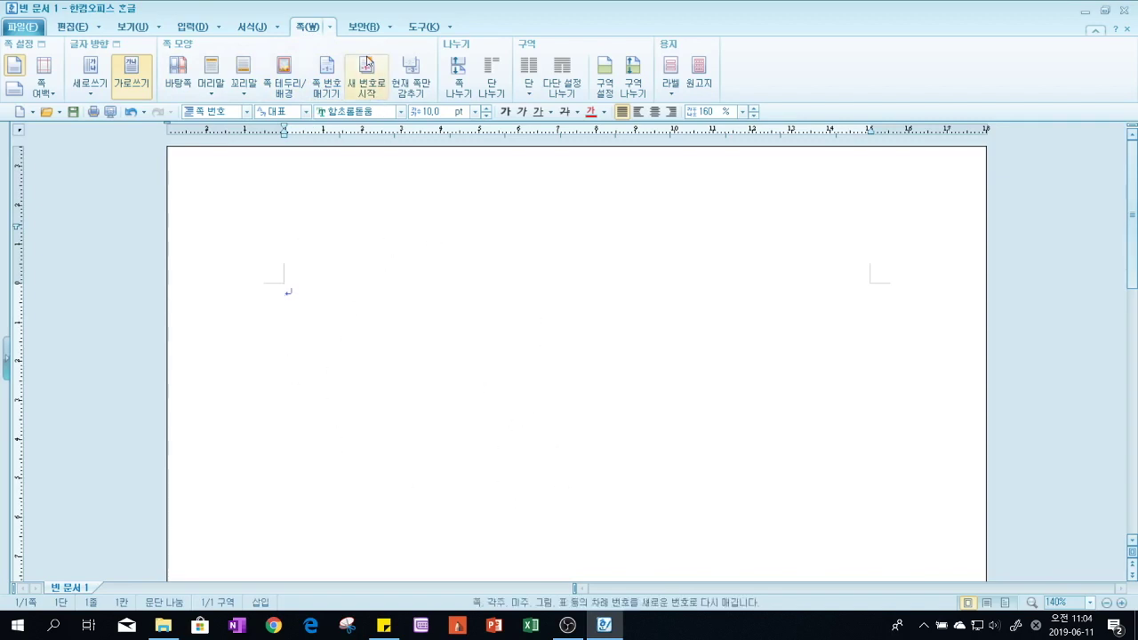
pyautogui.click(360, 28)
pyautogui.click(423, 28)
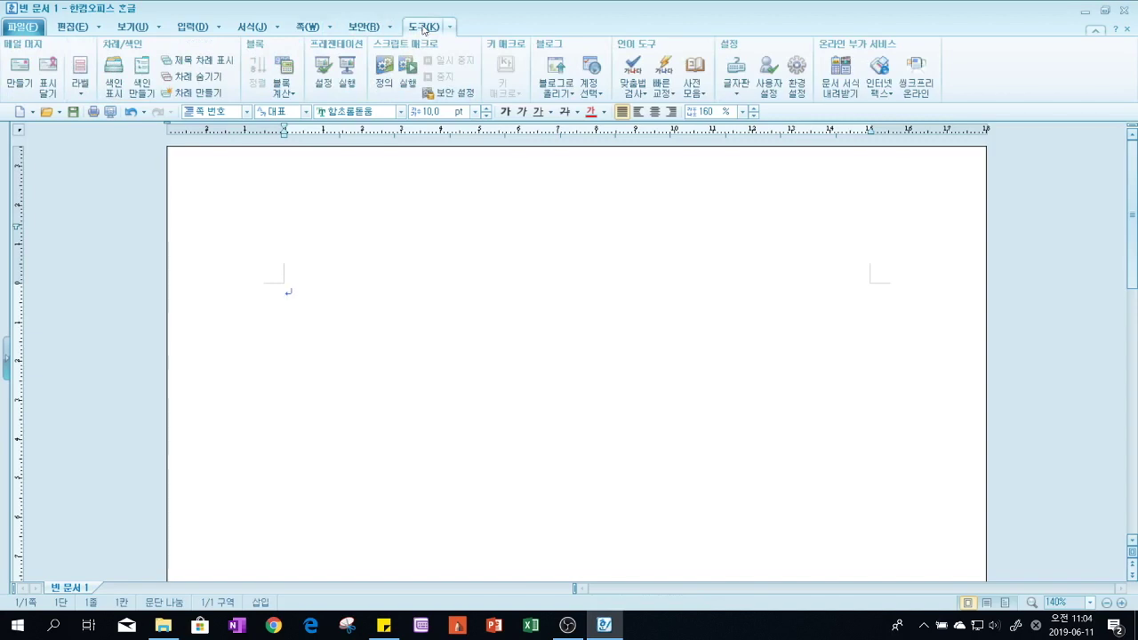
pyautogui.click(360, 28)
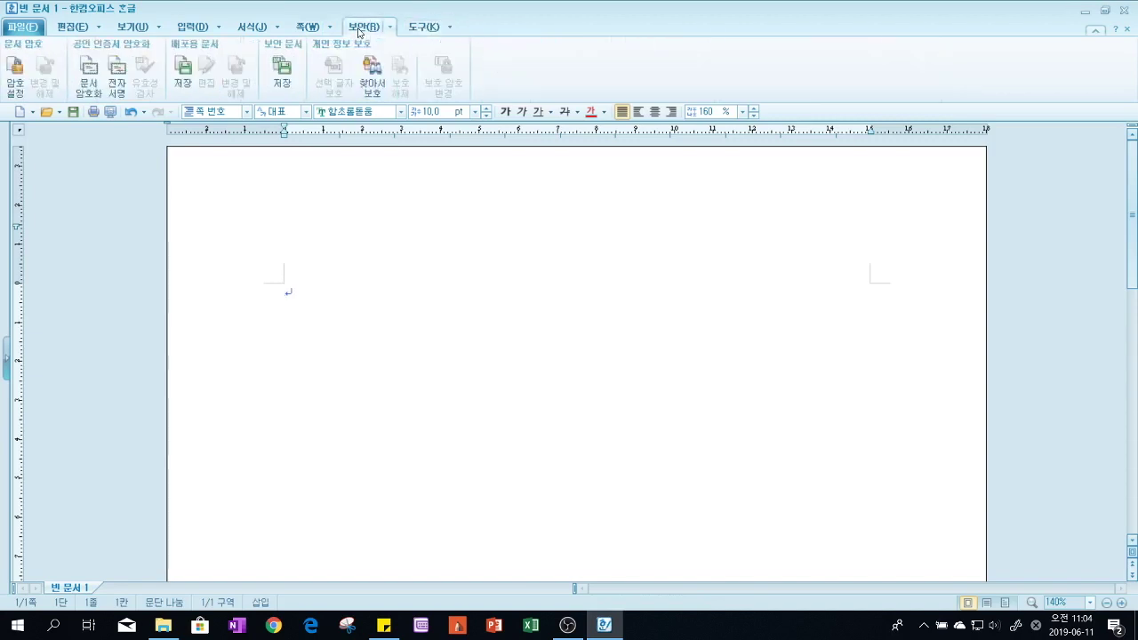
pyautogui.click(424, 28)
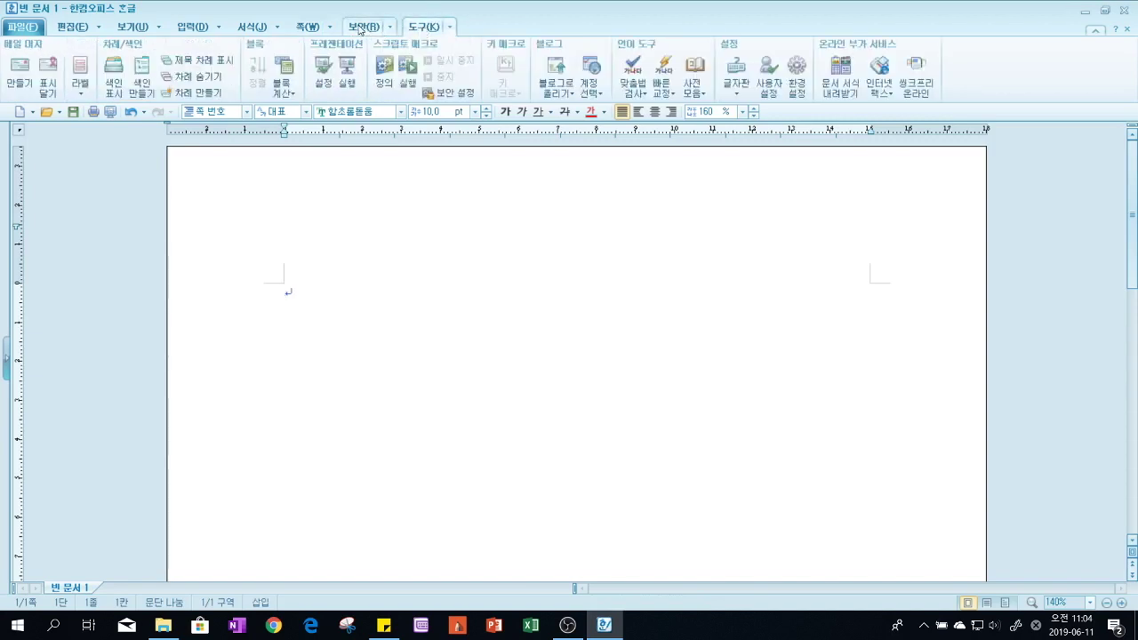
pyautogui.click(361, 28)
pyautogui.click(422, 28)
pyautogui.click(361, 30)
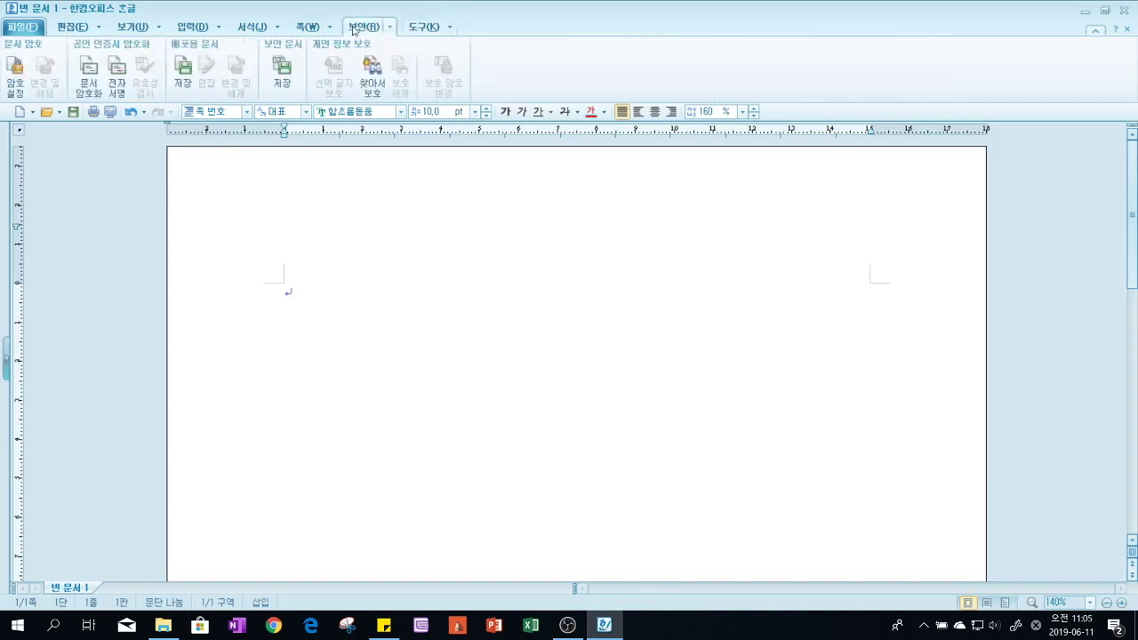
# Review the editing, viewing, input and formatting commands once more and compare their groups
pyautogui.click(71, 28)
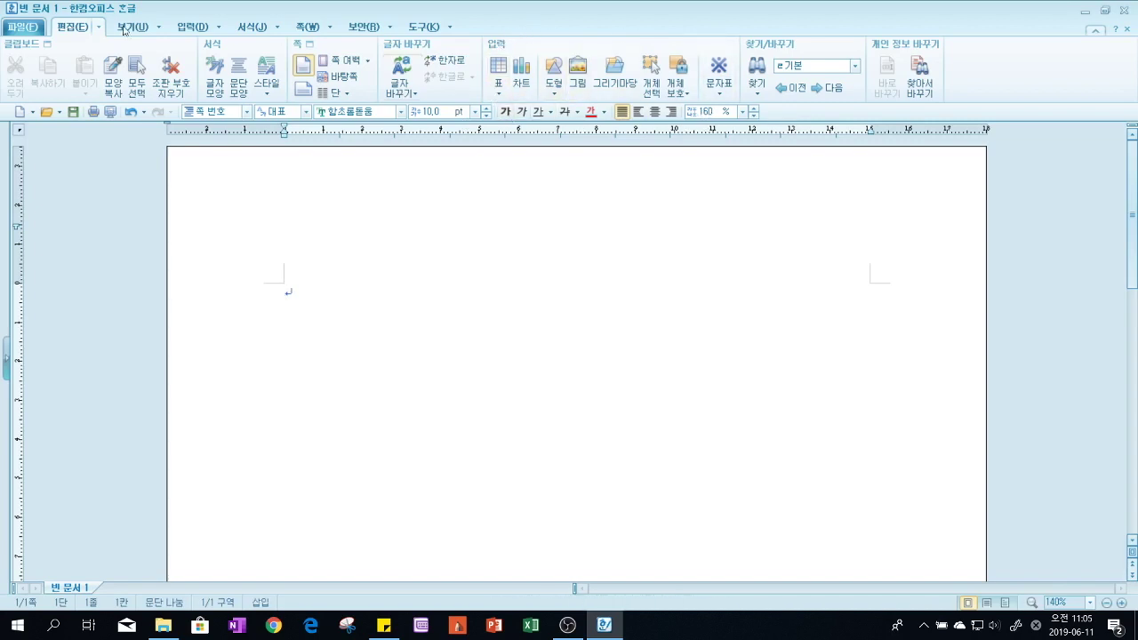
pyautogui.click(244, 28)
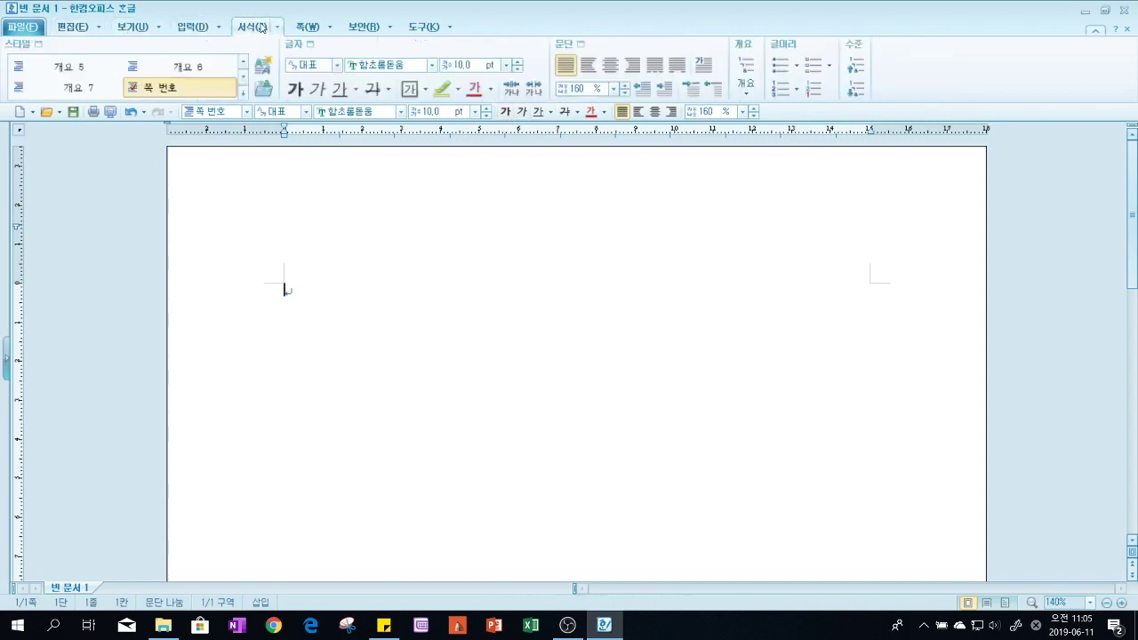
pyautogui.click(194, 30)
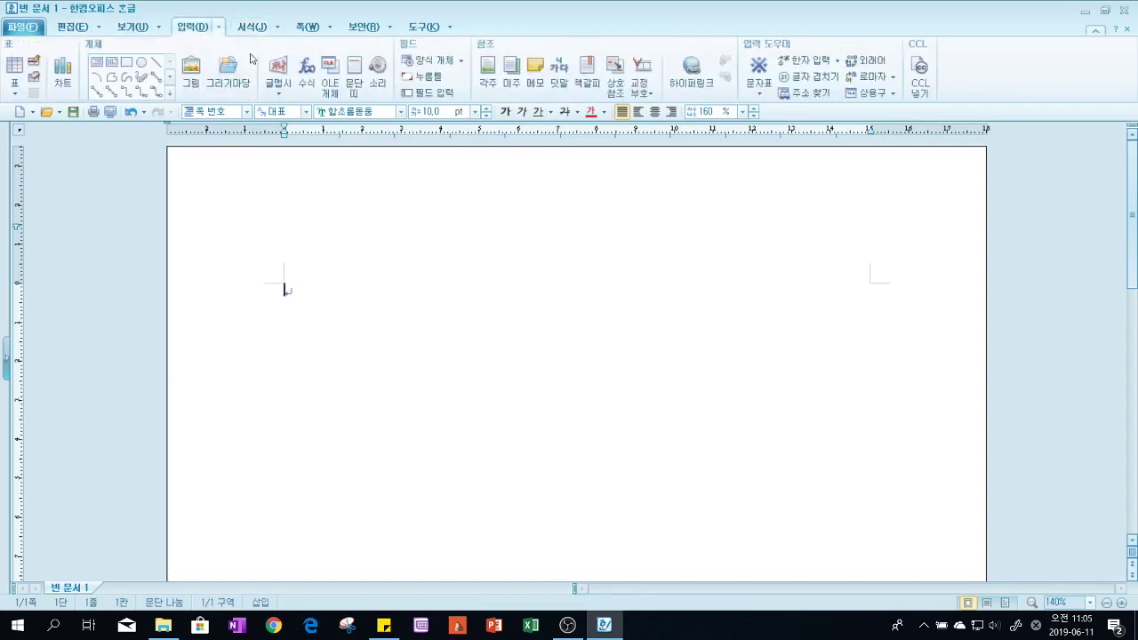
pyautogui.click(133, 26)
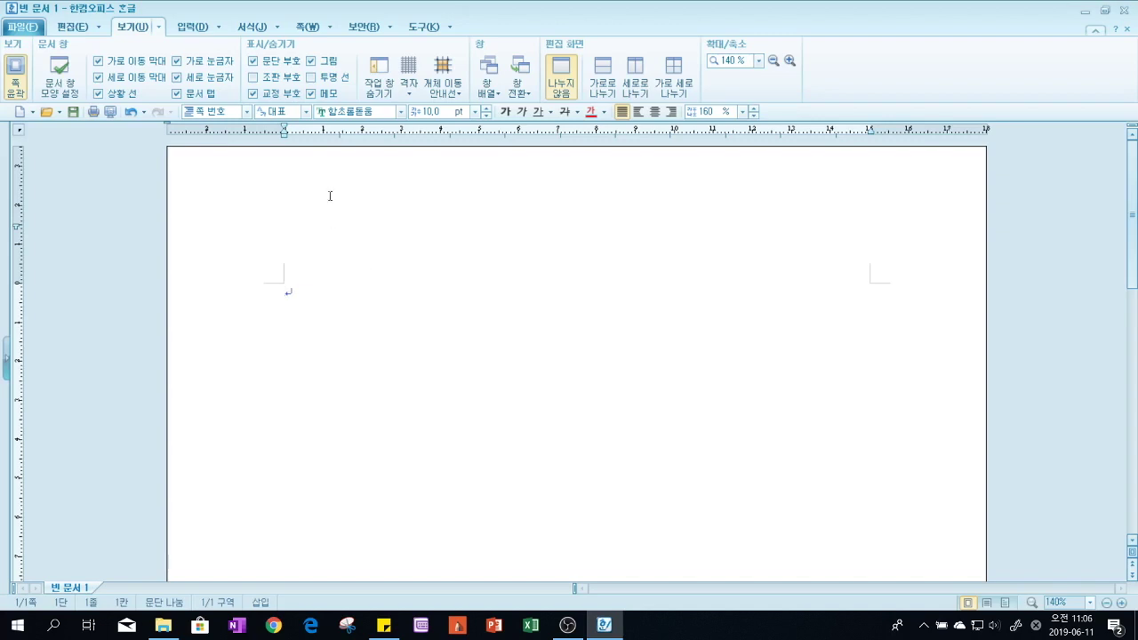
pyautogui.click(73, 26)
pyautogui.click(131, 30)
pyautogui.click(199, 30)
pyautogui.click(251, 30)
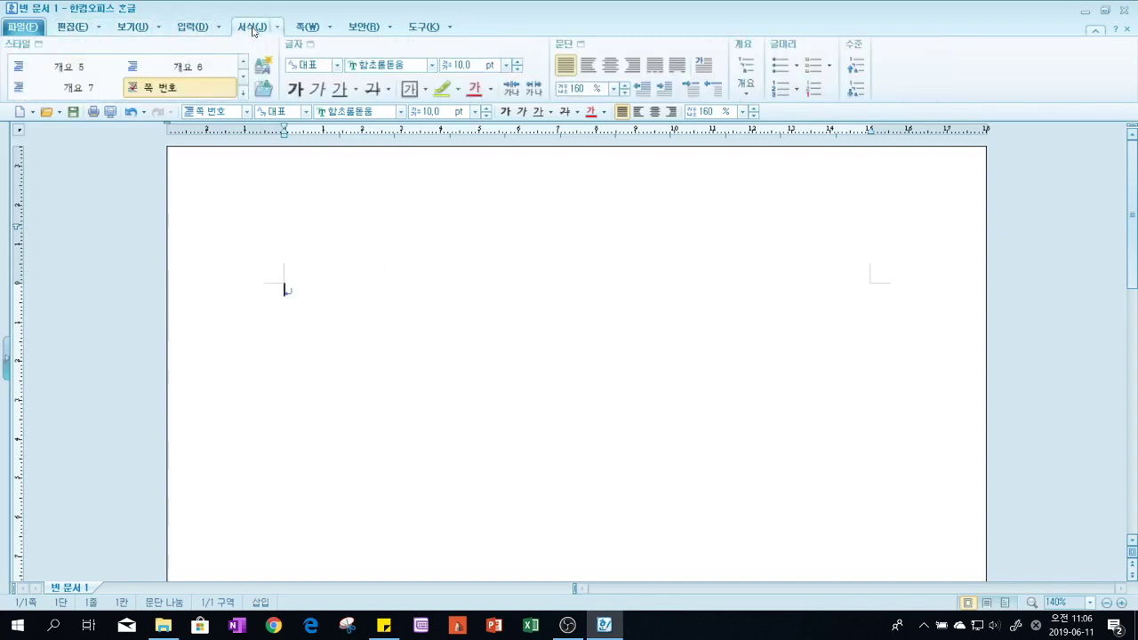
pyautogui.click(189, 29)
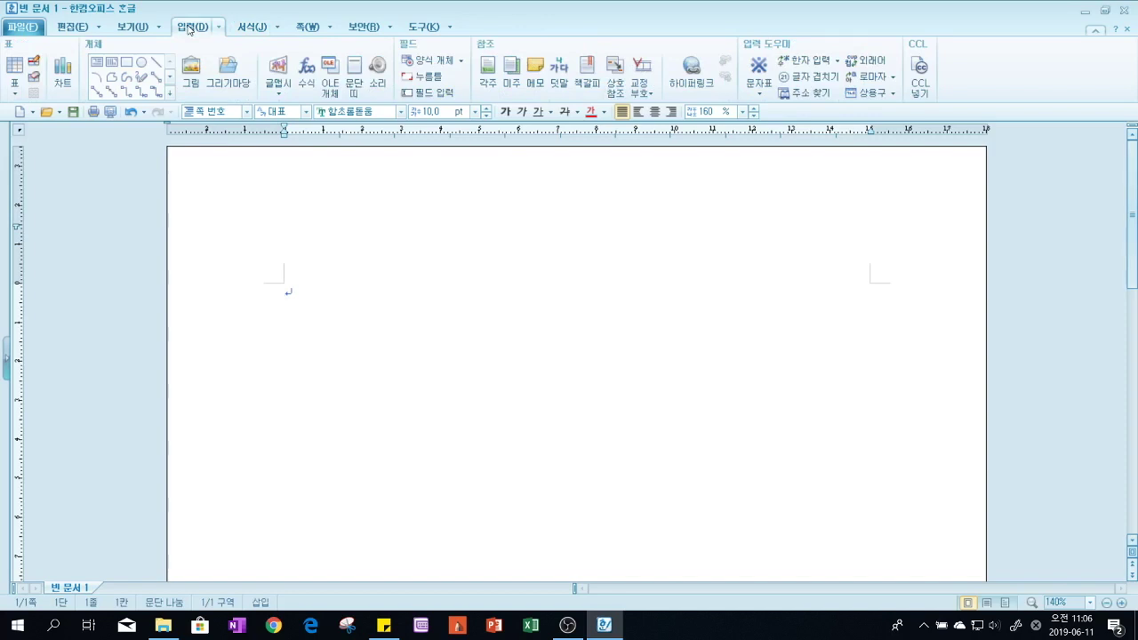
pyautogui.click(250, 28)
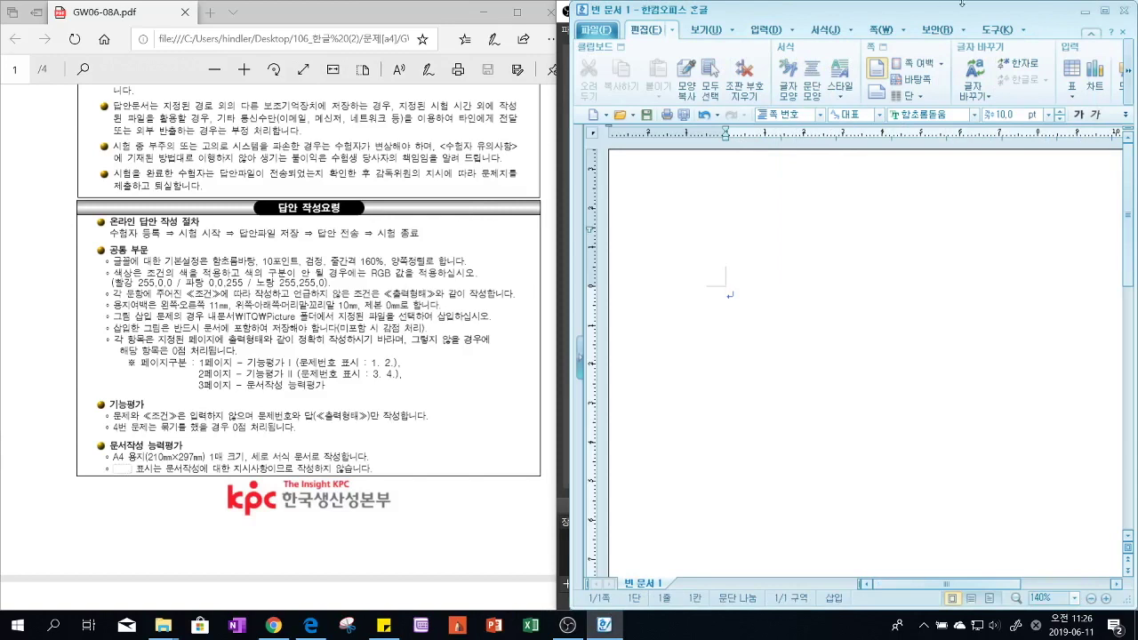
# Close the blank document without saving it and relaunch 한컴오피스 한글 2010 from the desktop
pyautogui.moveTo(565, 351); pyautogui.dragTo(557, 352)
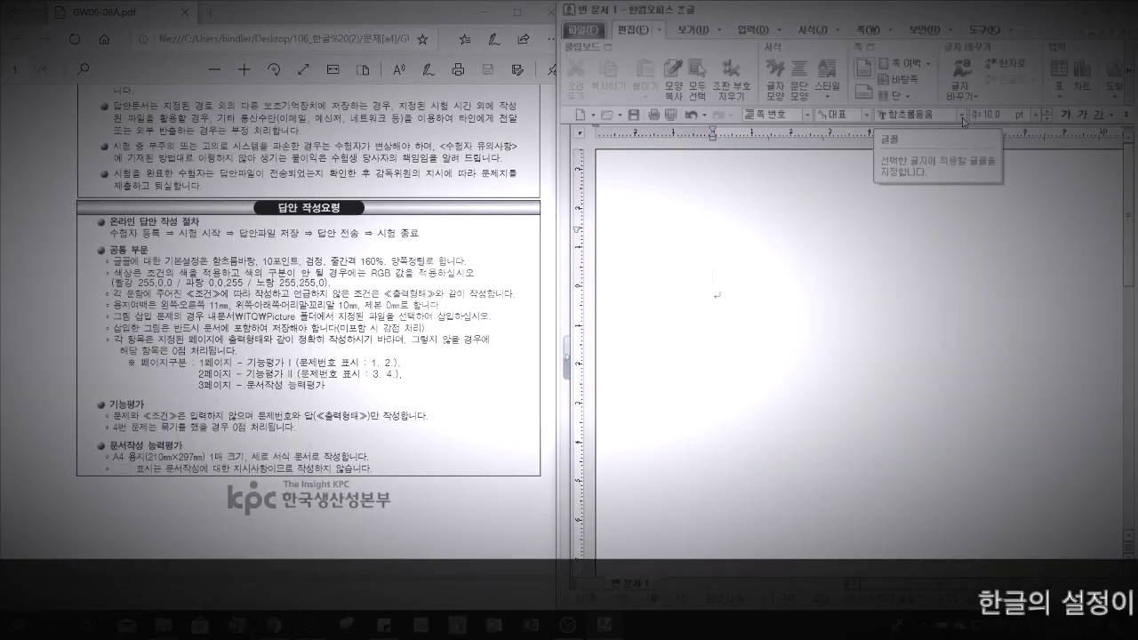
pyautogui.hotkey('alt', 'F4')
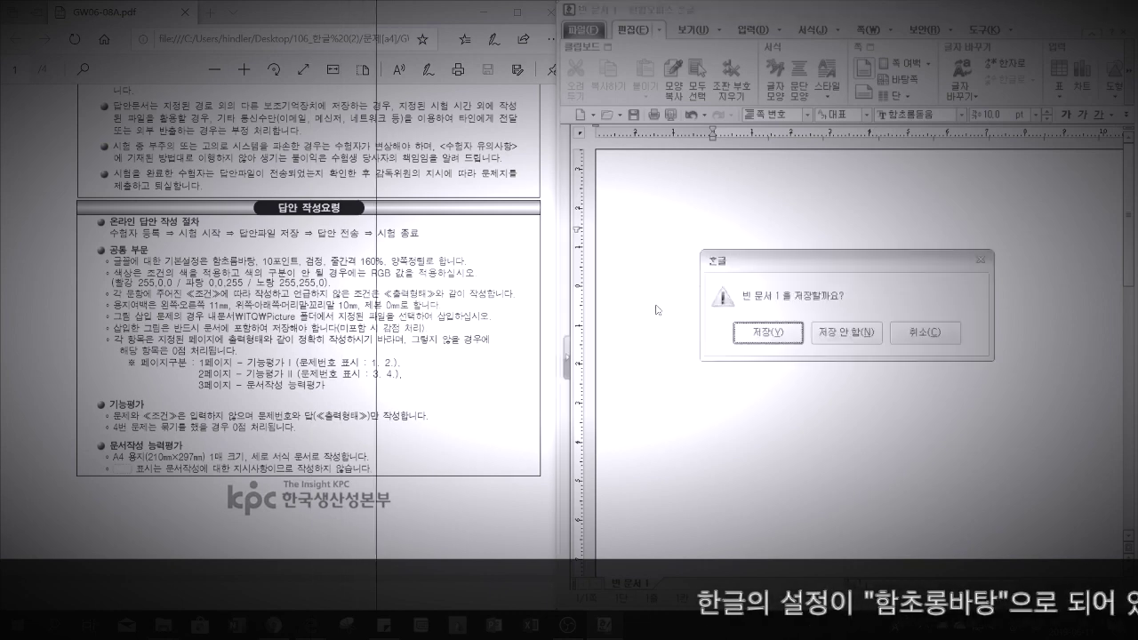
pyautogui.click(844, 335)
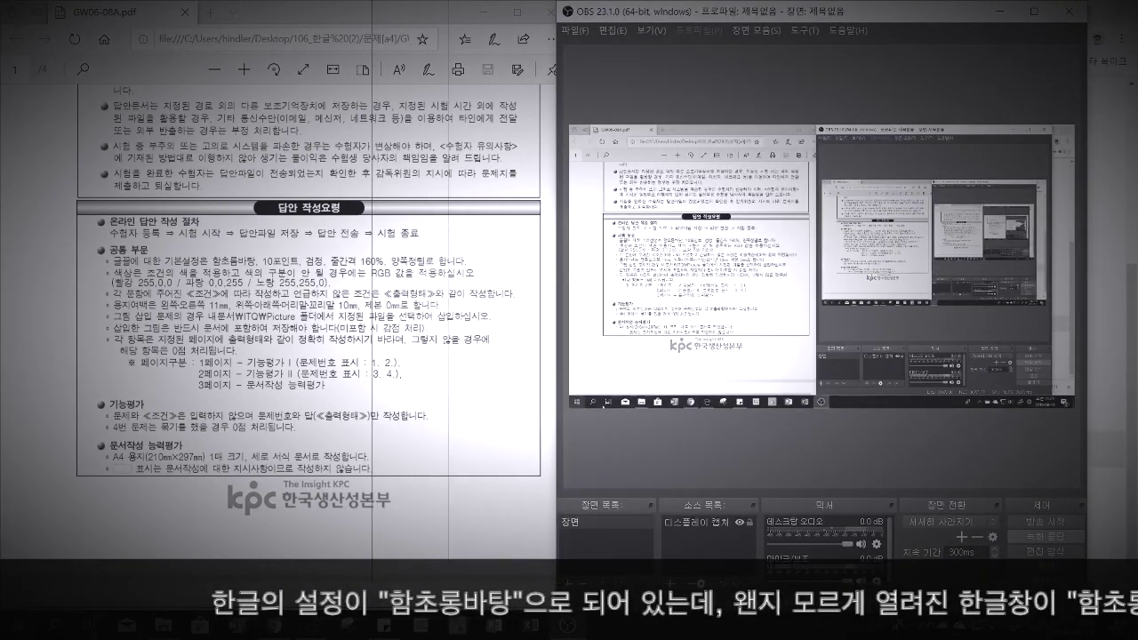
pyautogui.press('super+d')
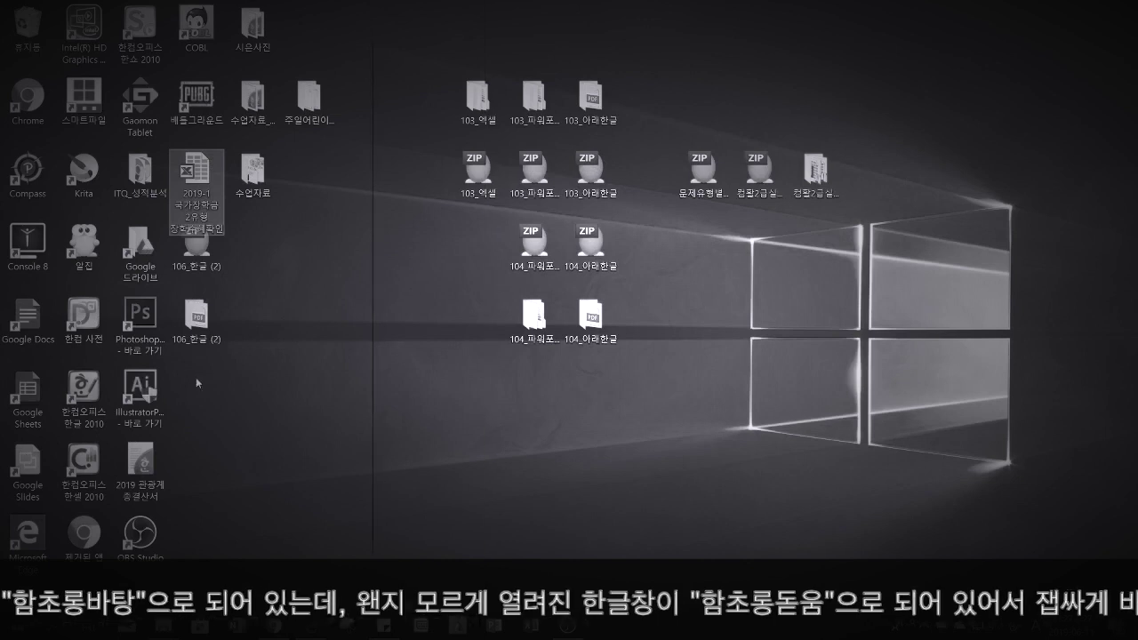
pyautogui.click(85, 391)
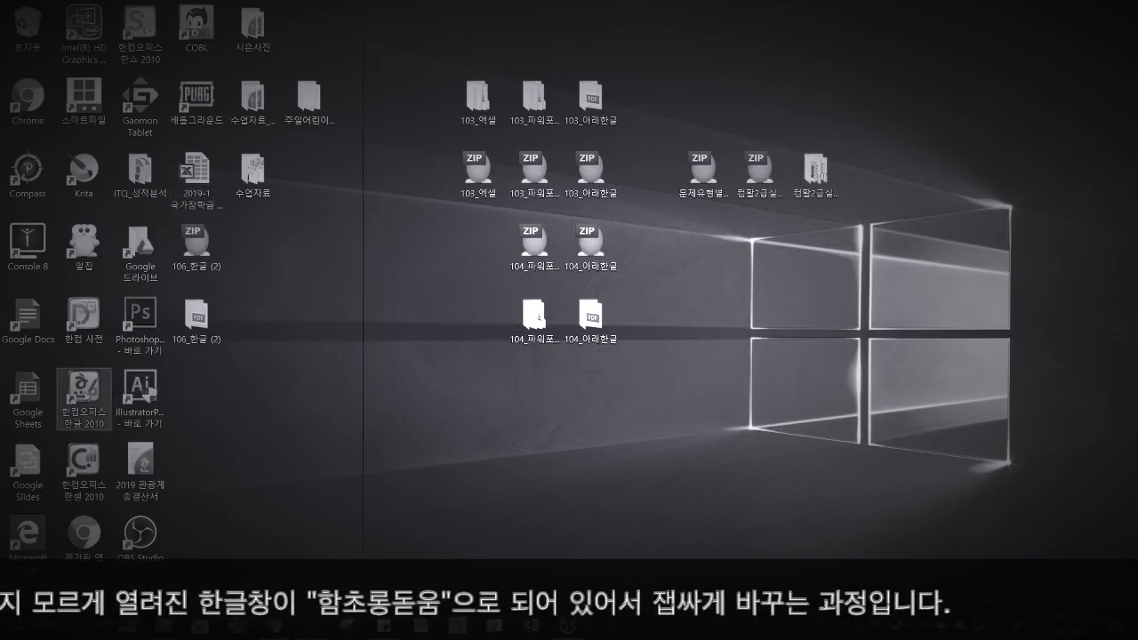
# Launch 한컴오피스 한글 2010 with a blank document and place it side by side with the GW06-08A.pdf exam sheet
pyautogui.doubleClick(85, 391)
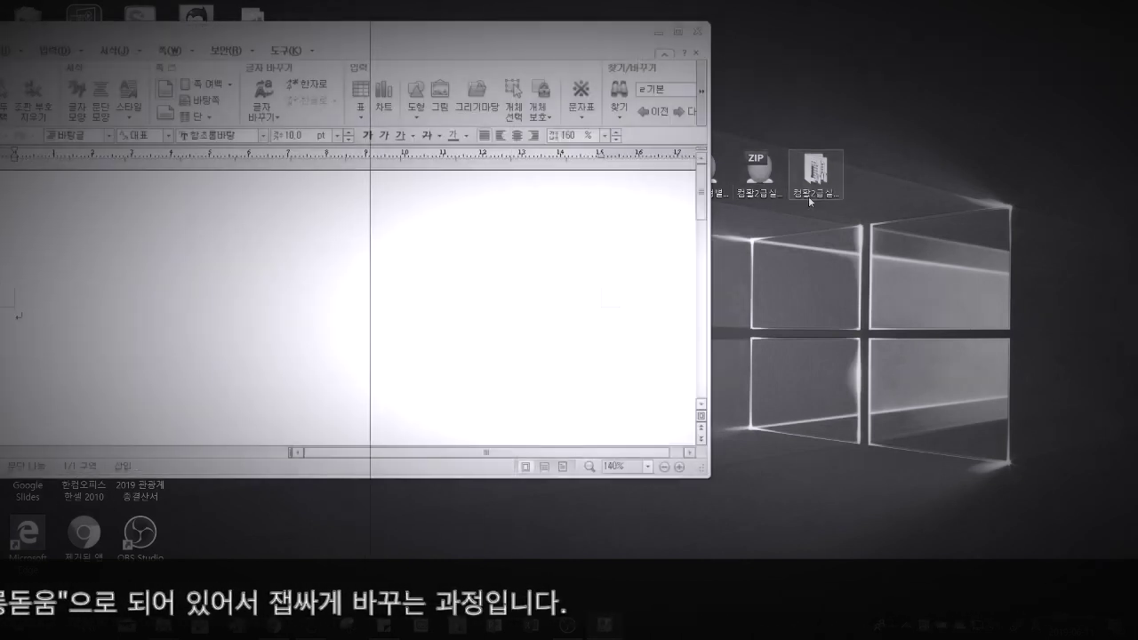
pyautogui.moveTo(427, 34); pyautogui.dragTo(1136, 66)
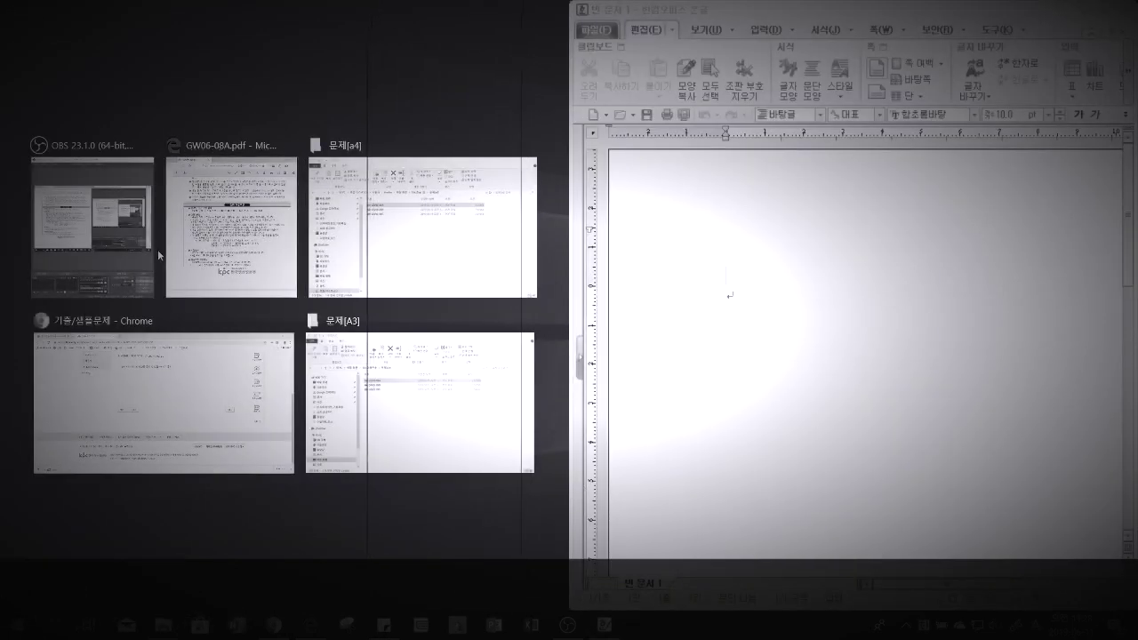
pyautogui.click(236, 270)
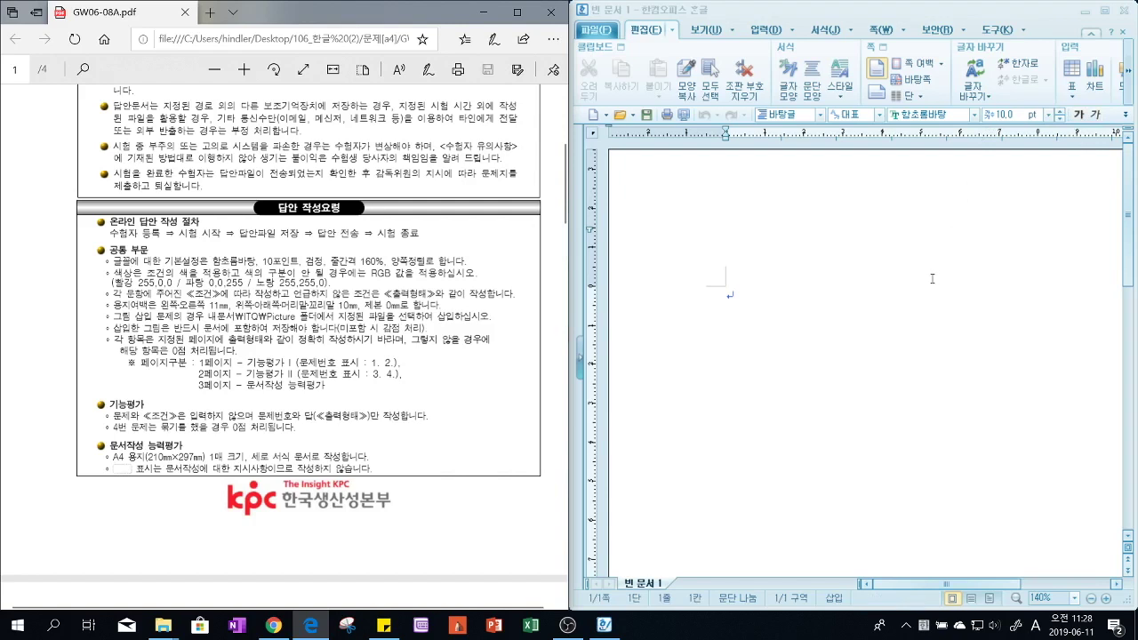
# Check the blank document's paragraph alignment and line spacing against the common requirements in the exam sheet
pyautogui.moveTo(973, 584); pyautogui.dragTo(1103, 583)
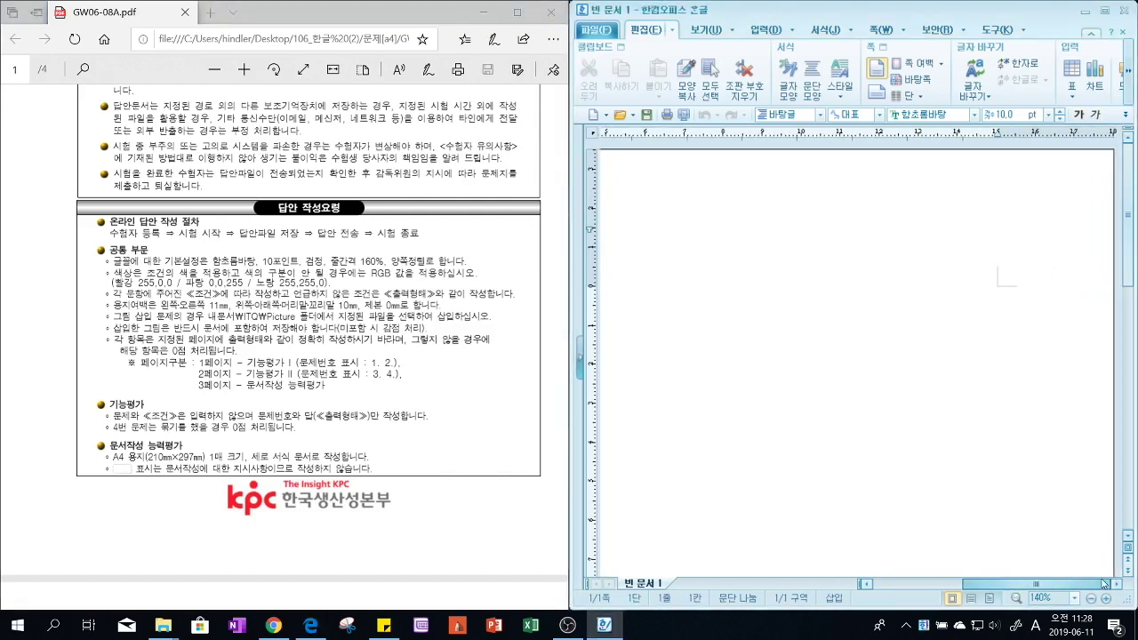
pyautogui.click(1126, 115)
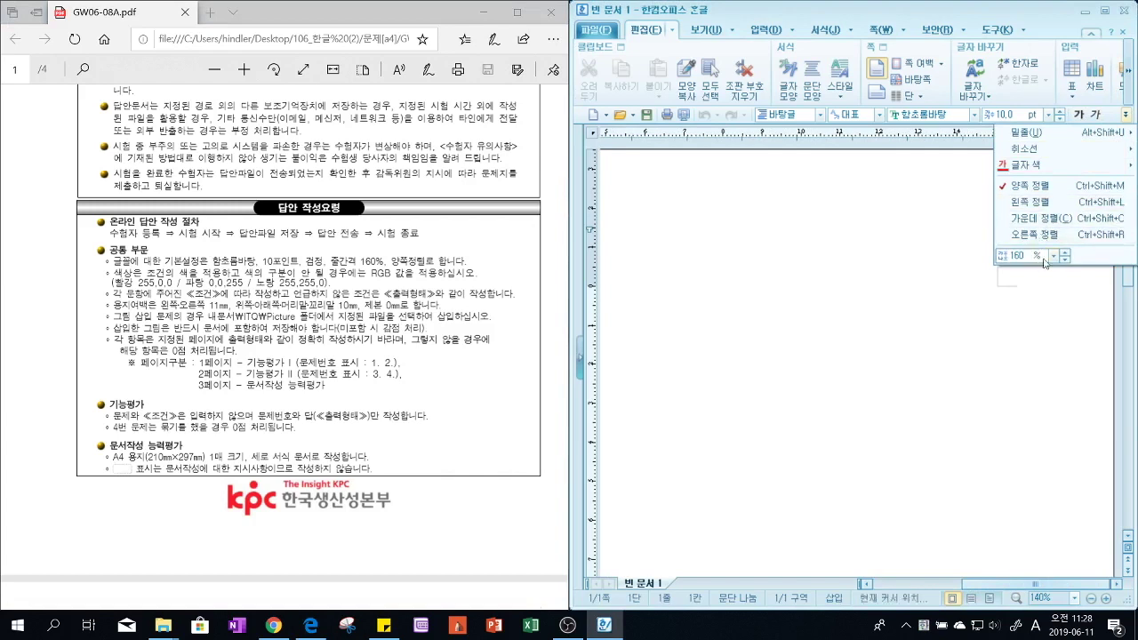
pyautogui.click(1011, 567)
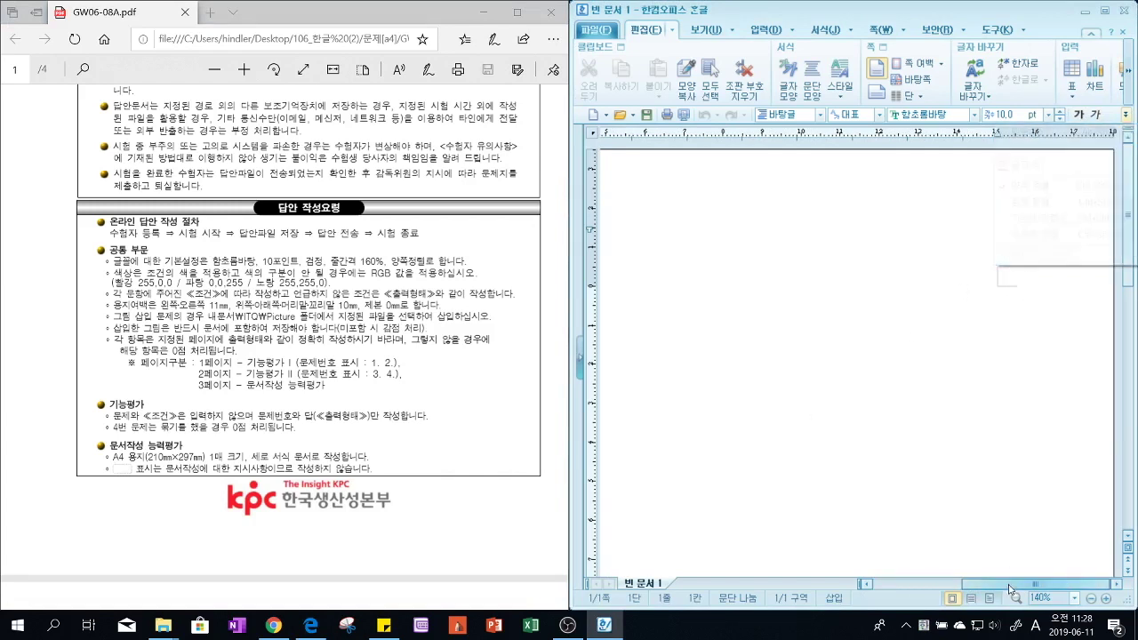
pyautogui.moveTo(994, 584); pyautogui.dragTo(850, 590)
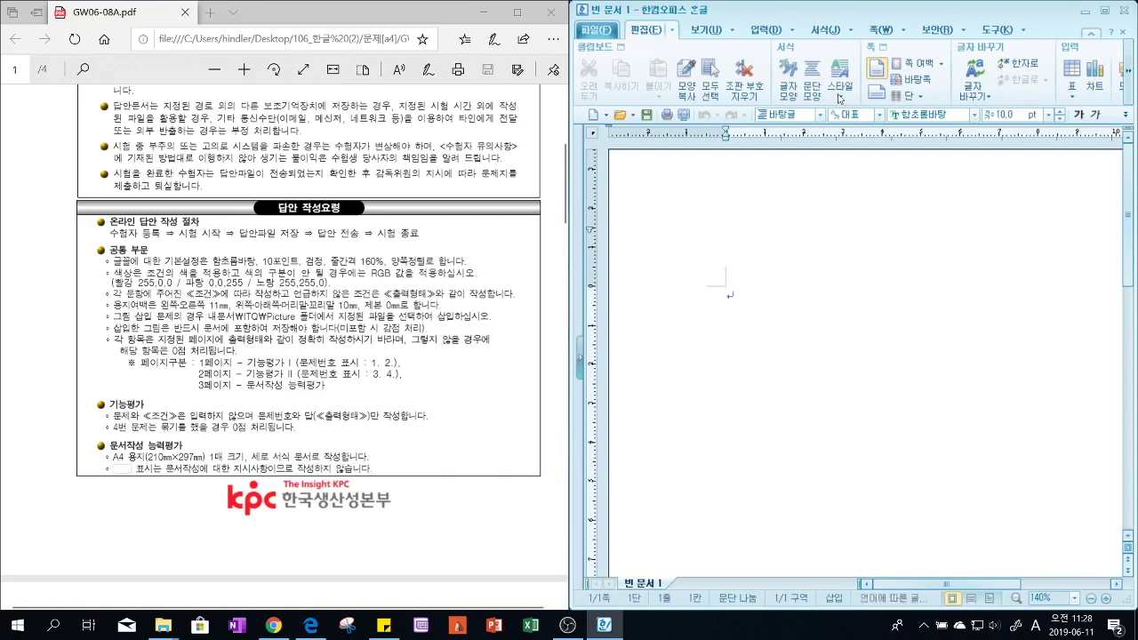
# Maximize the blank document's window and set the top and bottom paper margins (위쪽, 아래쪽) to 10 mm
pyautogui.doubleClick(922, 17)
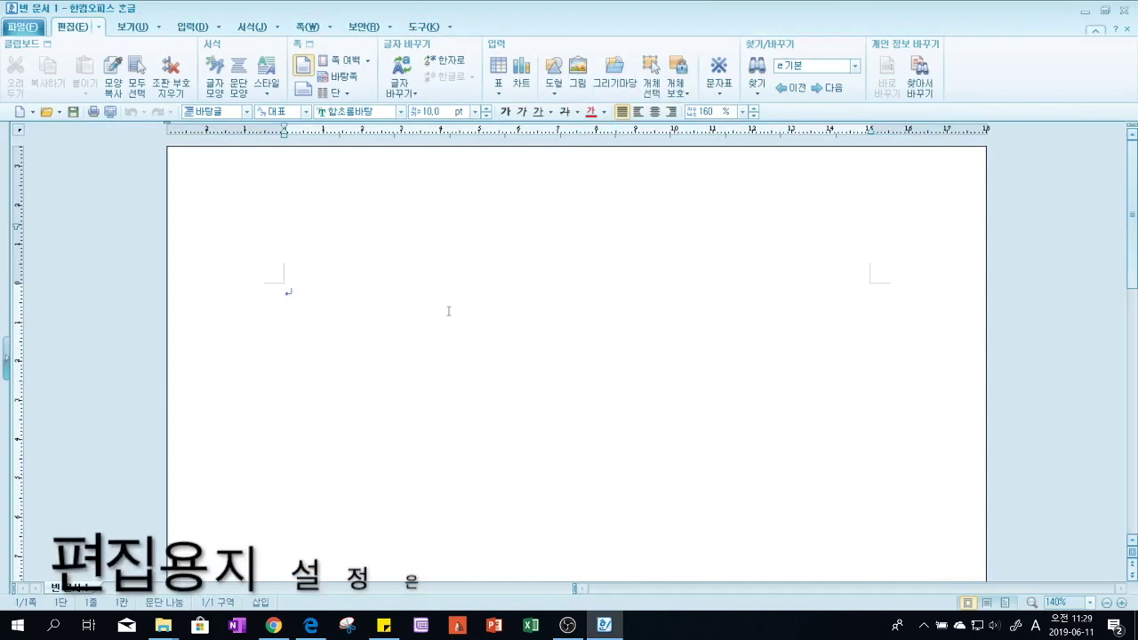
pyautogui.press('F7')
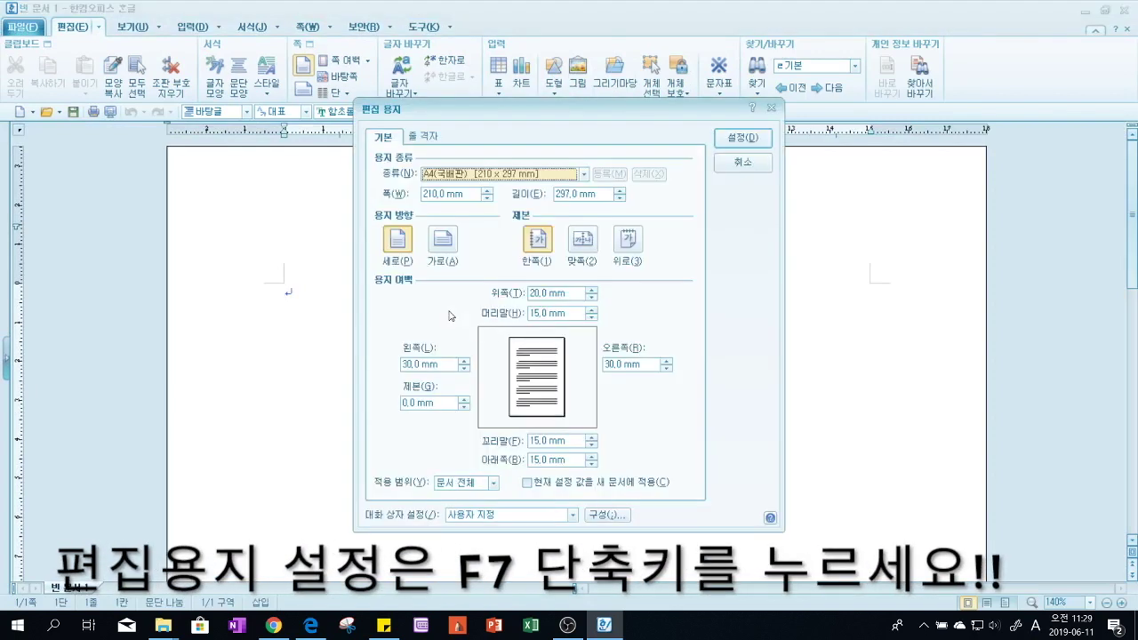
pyautogui.hotkey('alt', 't')
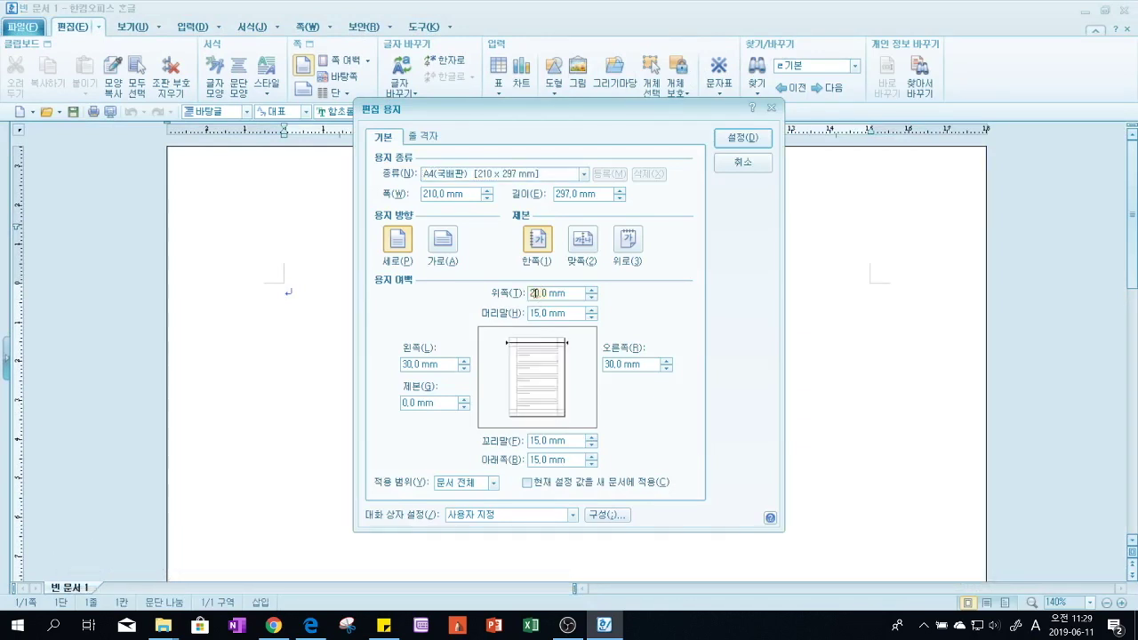
pyautogui.write('10')
pyautogui.hotkey('alt', 'b')
pyautogui.write('10')
# Set the left and right margins to 11 mm and the header and footer margins to 10 mm, and apply the page setup
pyautogui.hotkey('alt', 'l')
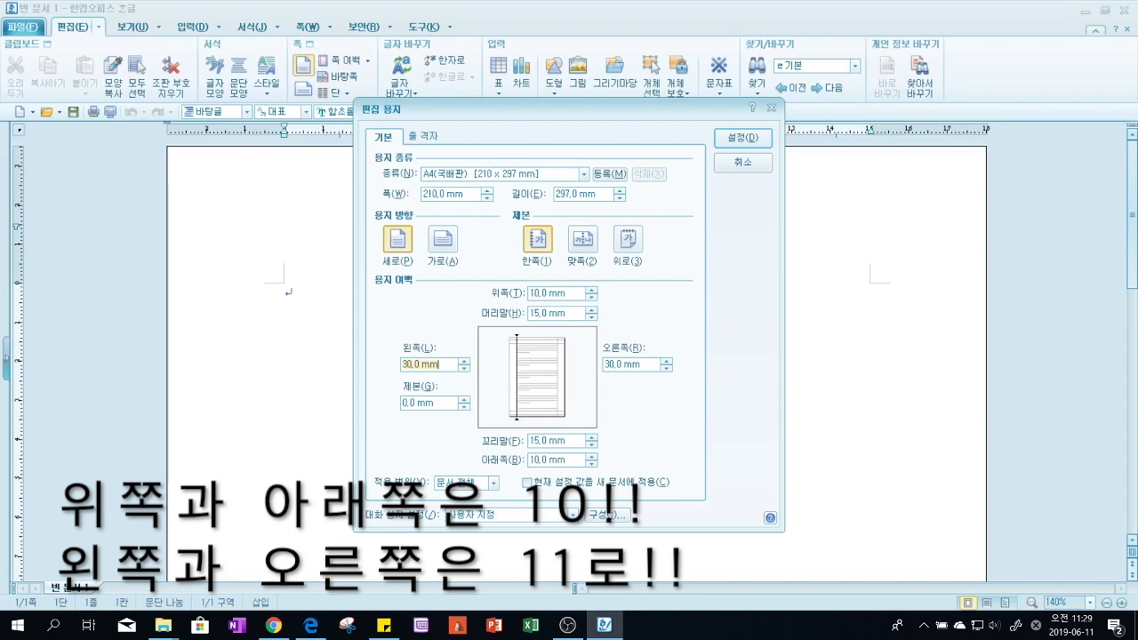
pyautogui.write('11')
pyautogui.hotkey('alt', 'r')
pyautogui.write('11')
pyautogui.hotkey('alt', 'h')
pyautogui.write('10')
pyautogui.hotkey('alt', 'f')
pyautogui.write('10')
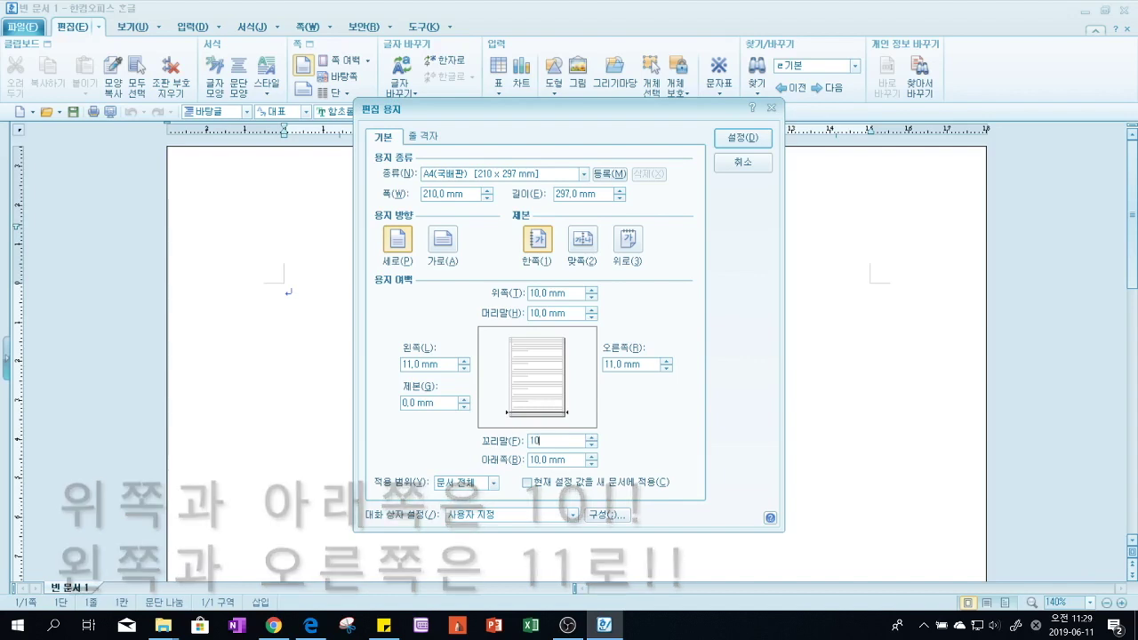
pyautogui.press('Return')
# Enter the question numbers "1." and "2." on the first page, with two blank lines after each
pyautogui.write('1.')
pyautogui.press('Return')
pyautogui.press('Return')
pyautogui.press('Return')
pyautogui.write('2.')
pyautogui.press('Return')
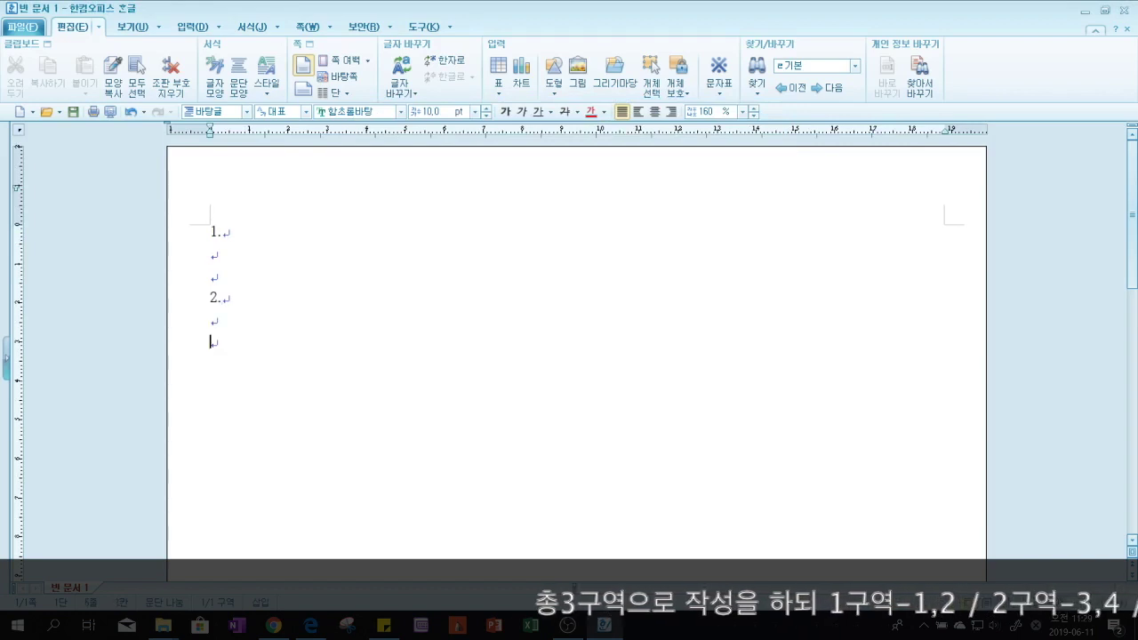
# Start a second section (구역 나누기) and enter "3." with "(1)" and "(2)" separated by a tab on the line below
pyautogui.hotkey('alt', 'shift', 'Return')
pyautogui.write('3.')
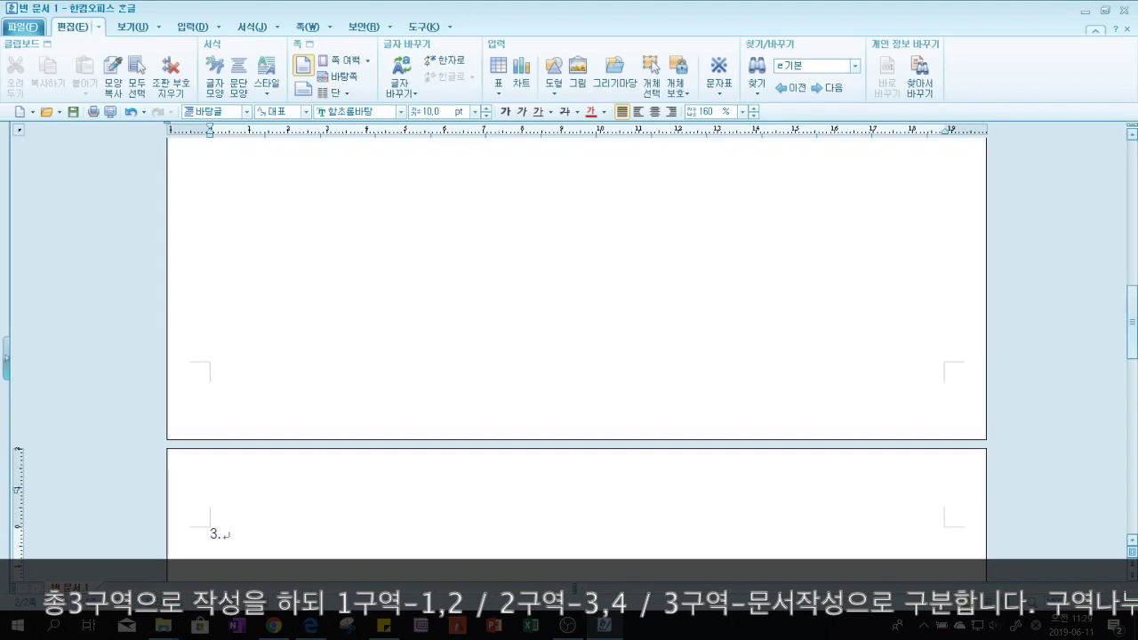
pyautogui.press('Return')
pyautogui.write('(1)')
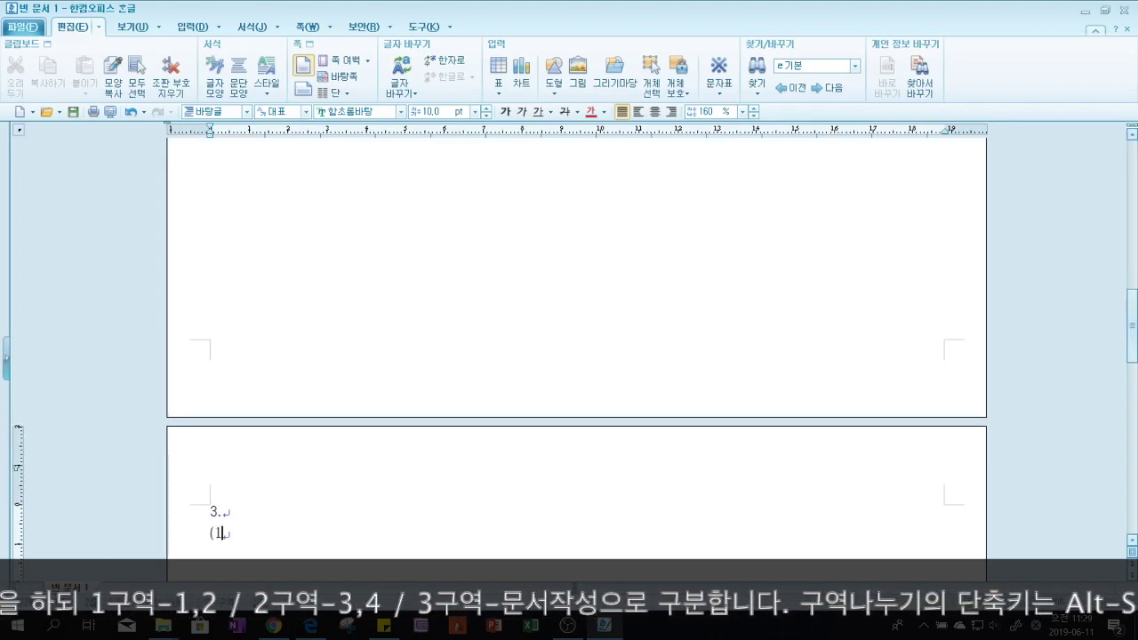
pyautogui.press('Tab')
pyautogui.write('(2)')
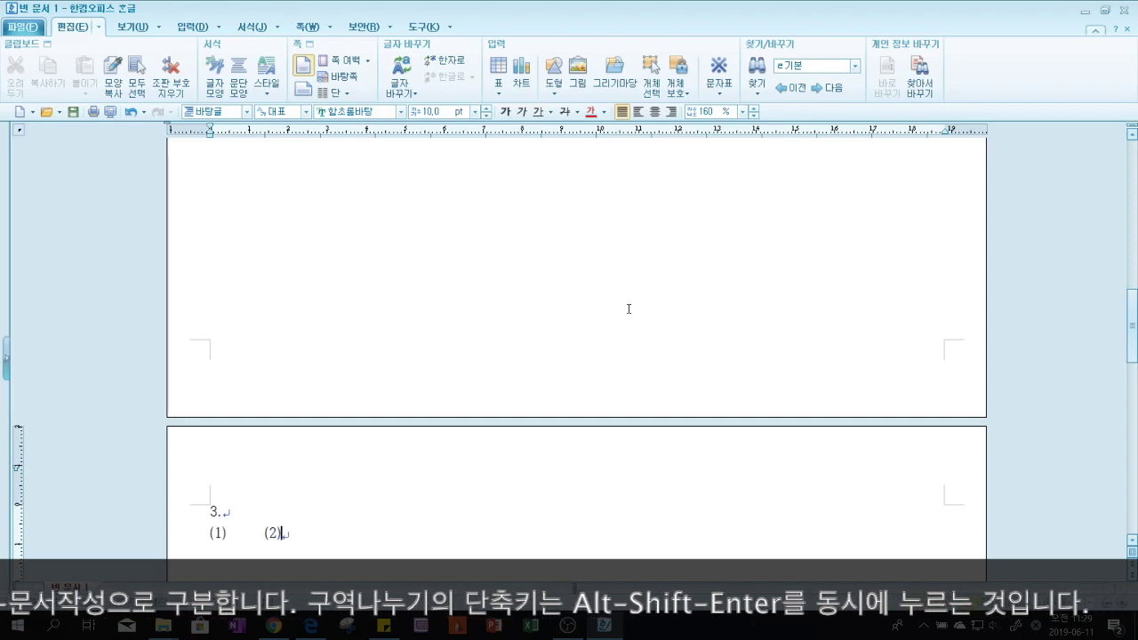
# Enter "4." after a blank line below the (1) and (2) line, and start a third section for the document-writing task
pyautogui.press('Return')
pyautogui.press('Return')
pyautogui.write('4.')
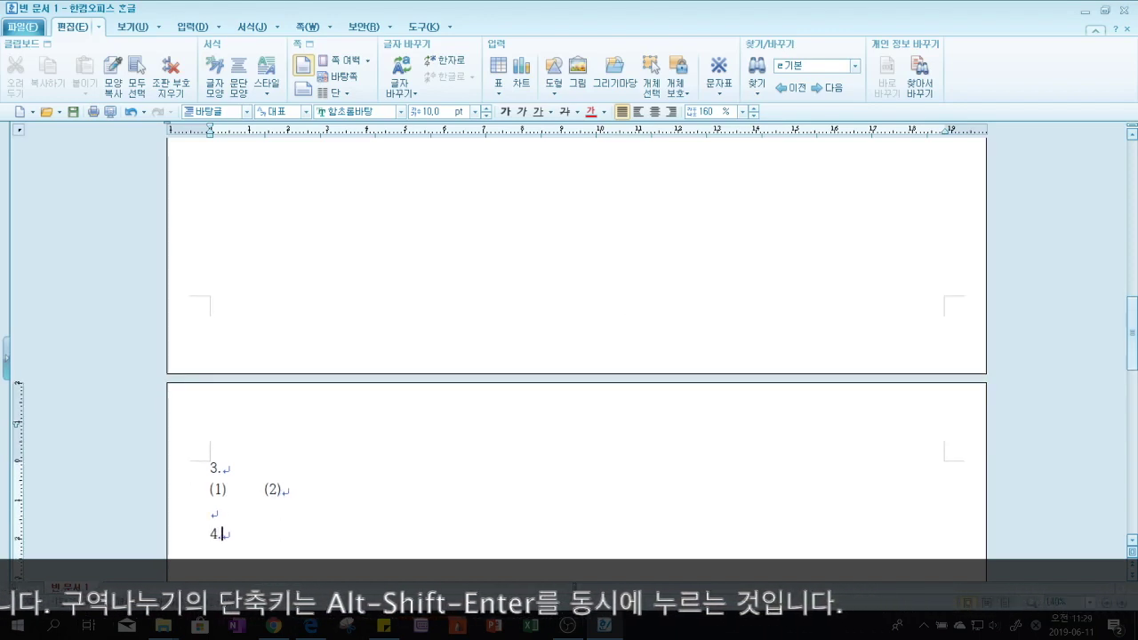
pyautogui.press('Return')
pyautogui.press('Return')
pyautogui.hotkey('alt', 'shift', 'Return')
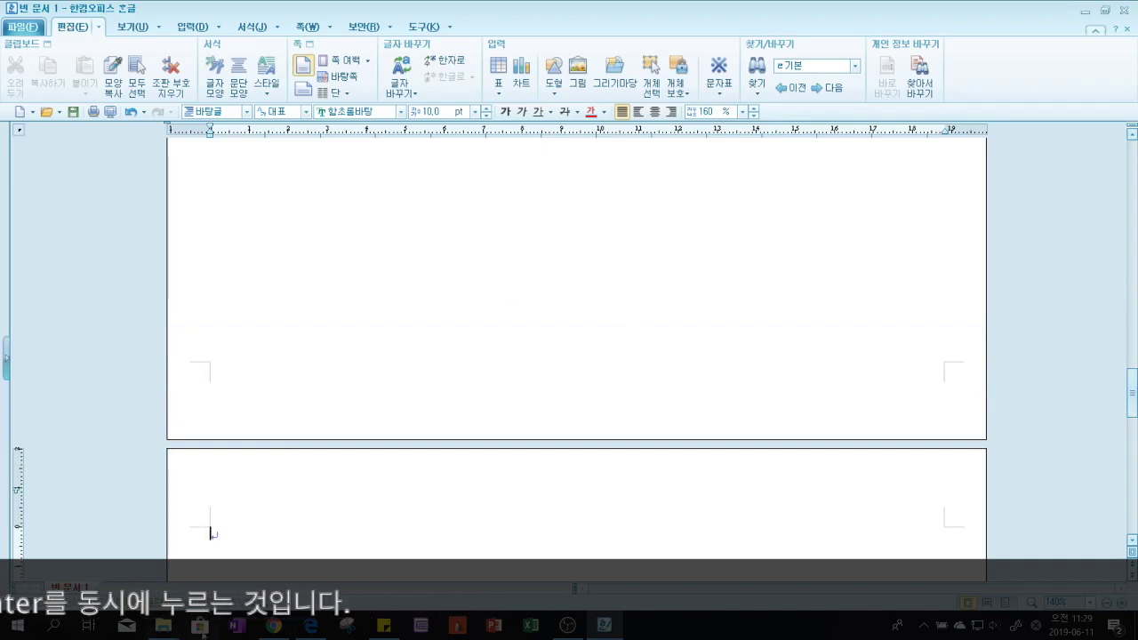
pyautogui.scroll(20, 394, 368)
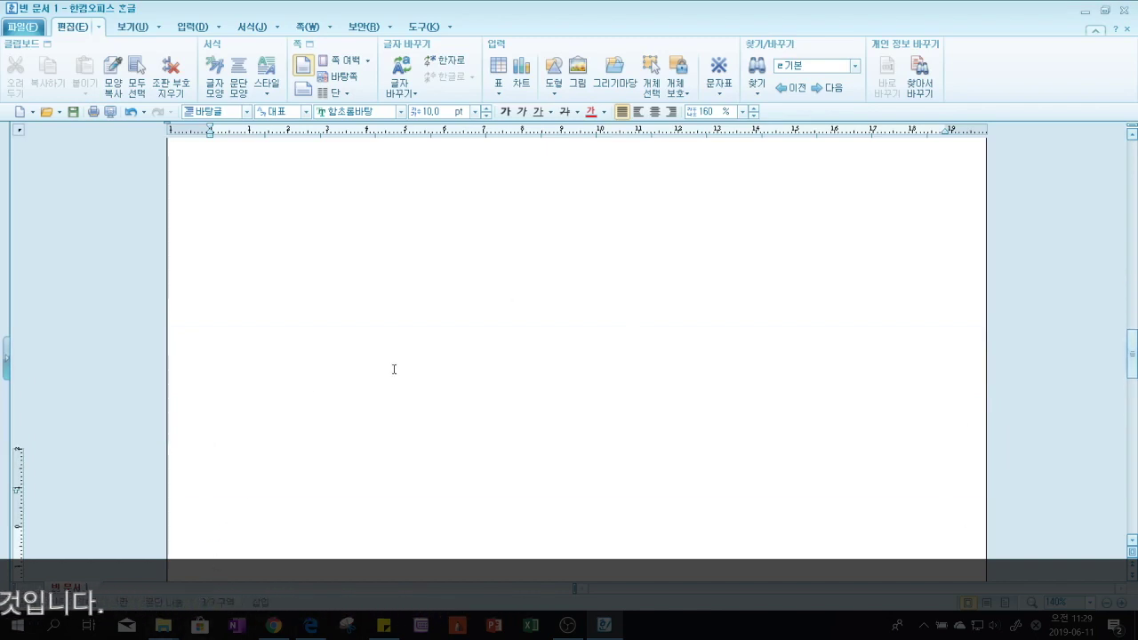
pyautogui.scroll(5, 428, 431)
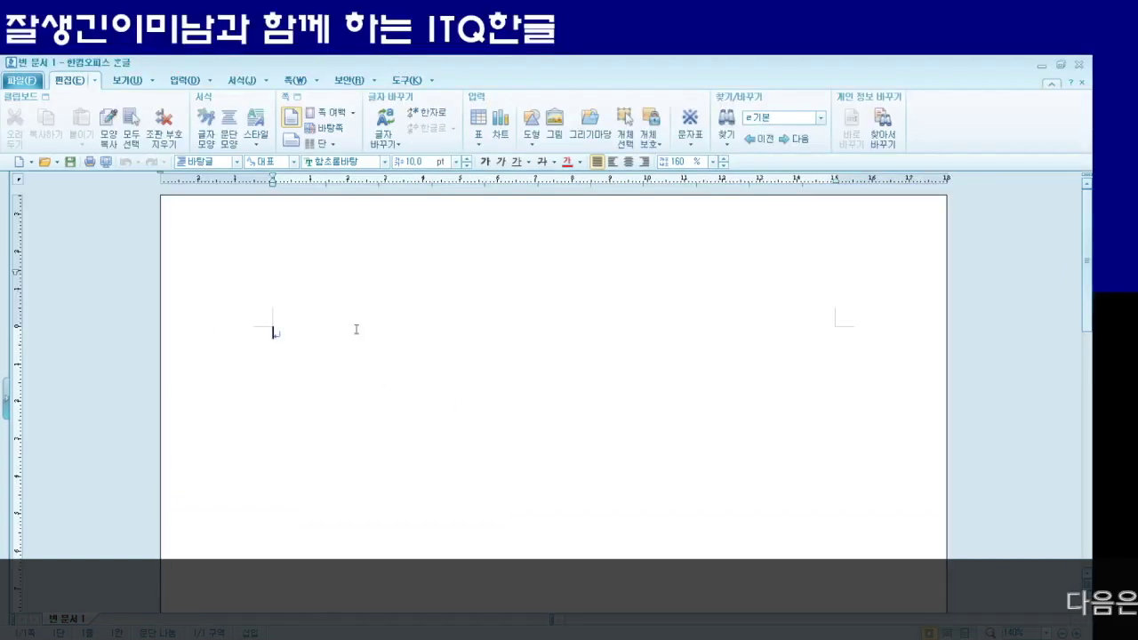
pyautogui.click(317, 82)
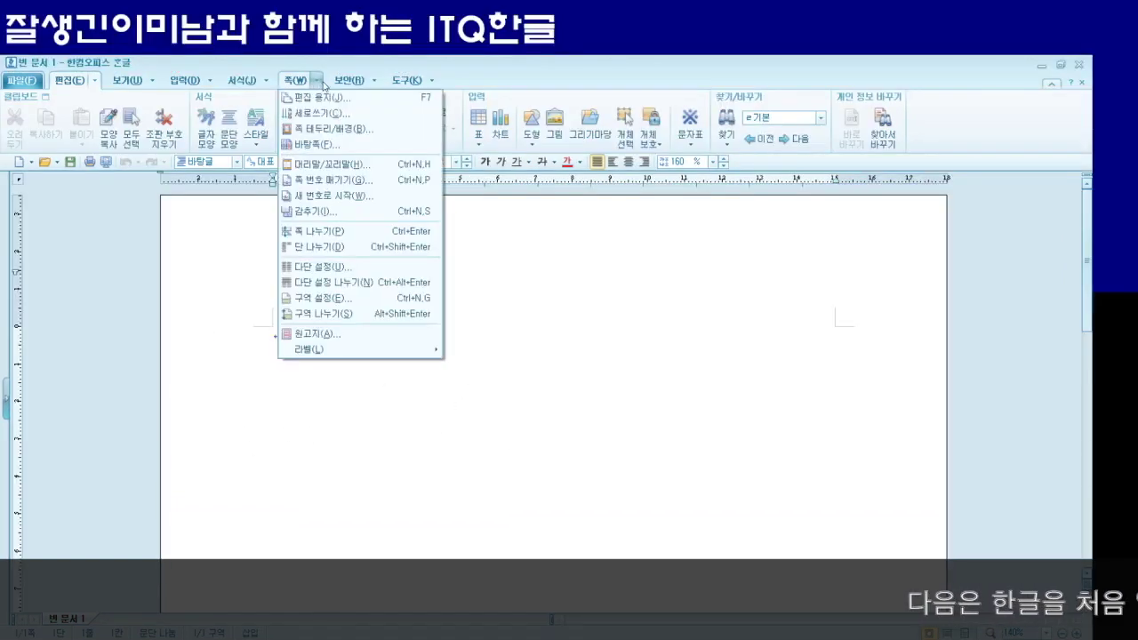
pyautogui.moveTo(185, 80)
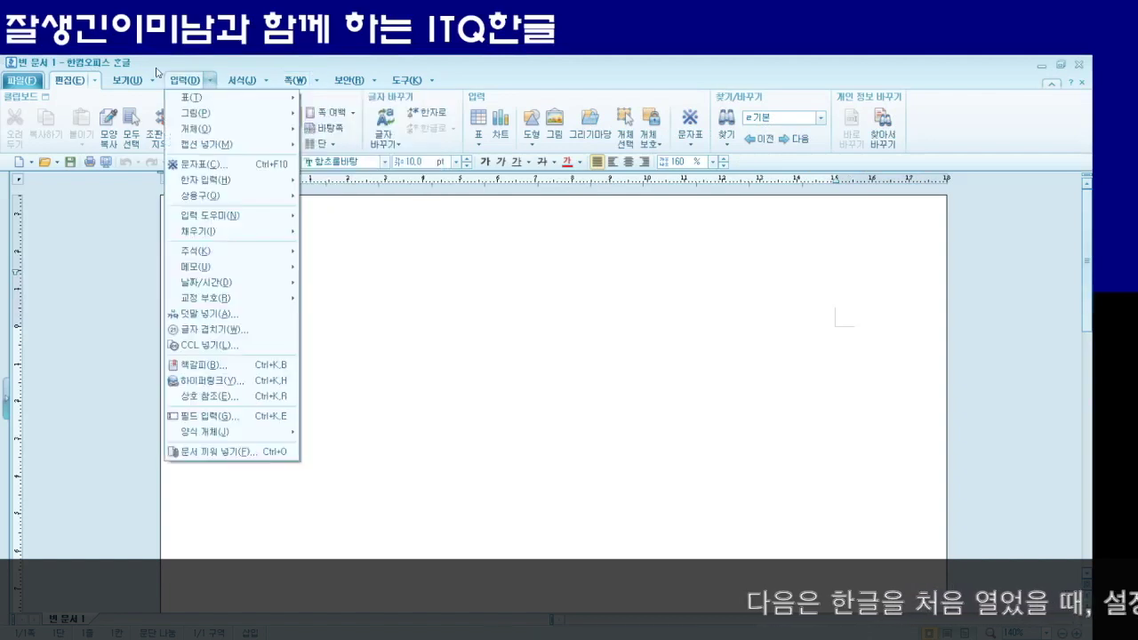
pyautogui.moveTo(22, 80)
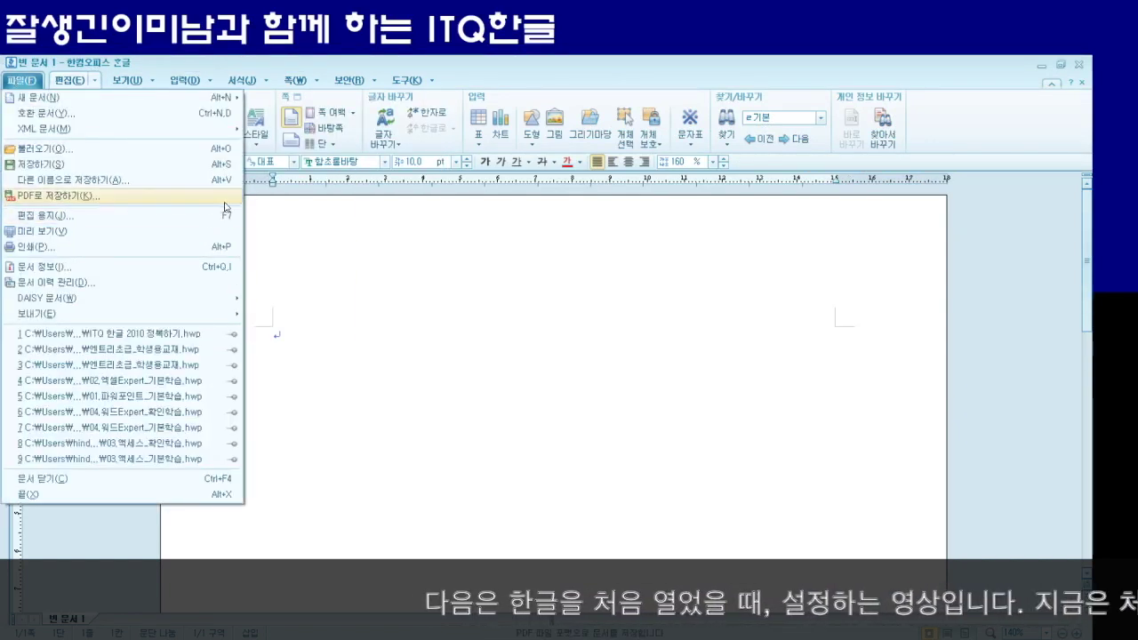
pyautogui.click(308, 334)
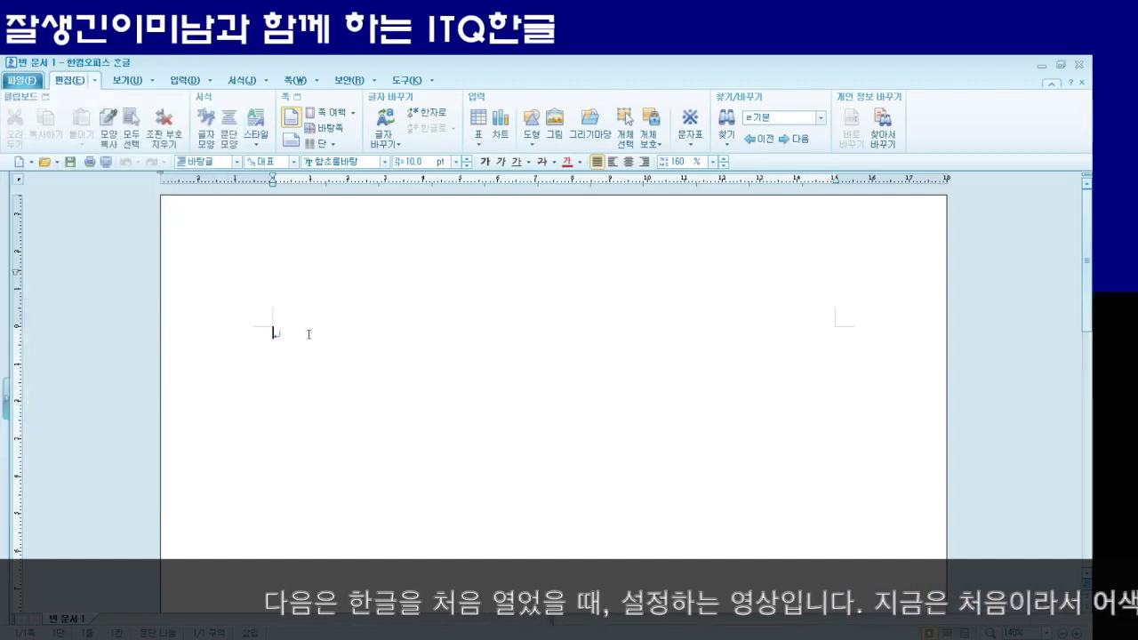
# Set the top and bottom paper margins of the new blank document to 10 mm
pyautogui.press('F7')
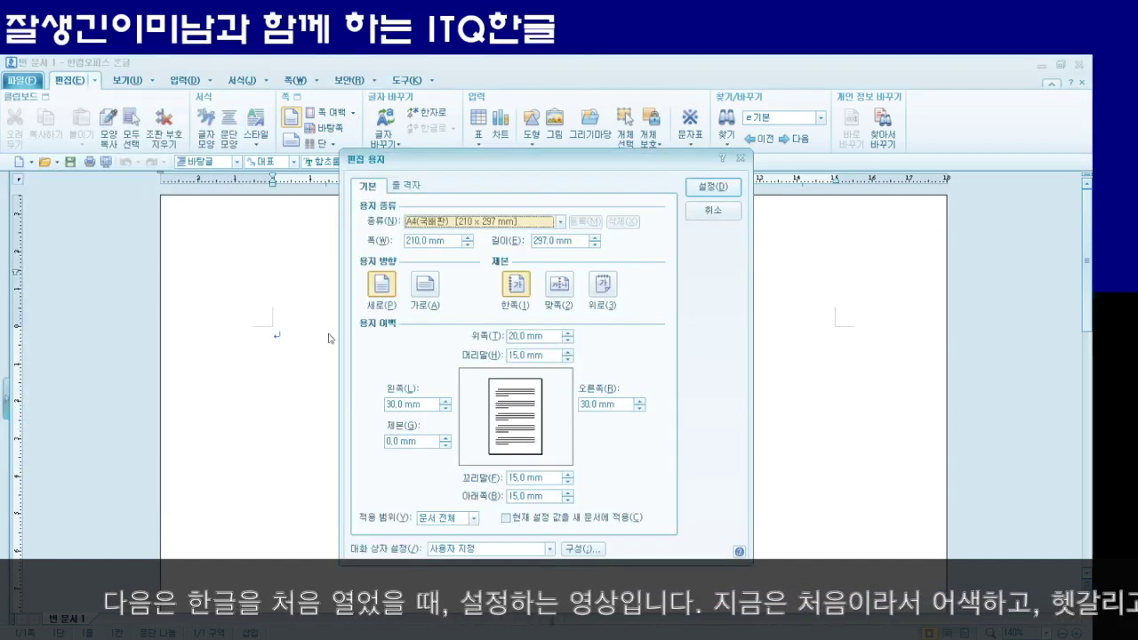
pyautogui.click(513, 336)
pyautogui.write('10')
pyautogui.click(533, 496)
pyautogui.write('10')
# Set the left and right margins to 11 mm, the header and footer margins to 10 mm, and apply them
pyautogui.press('Tab')
pyautogui.write('11')
pyautogui.press('Tab')
pyautogui.write('11')
pyautogui.press('Tab')
pyautogui.write('10')
pyautogui.press('Tab')
pyautogui.write('10')
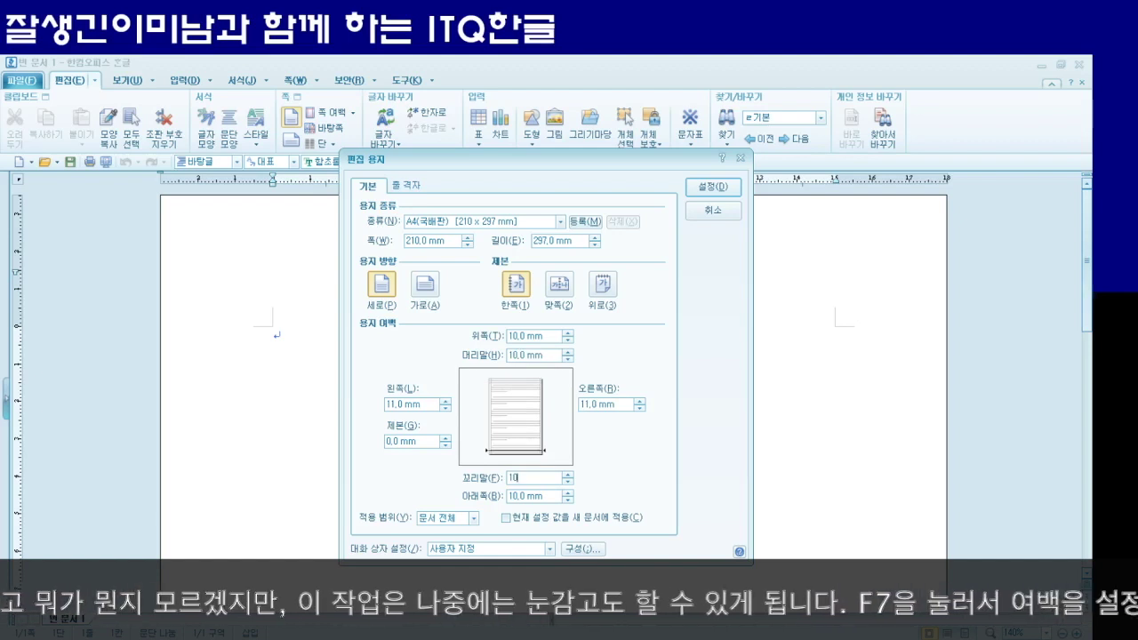
pyautogui.press('Return')
# Enter "1." and "2." on the first page, leaving two blank lines below each number
pyautogui.write('1.')
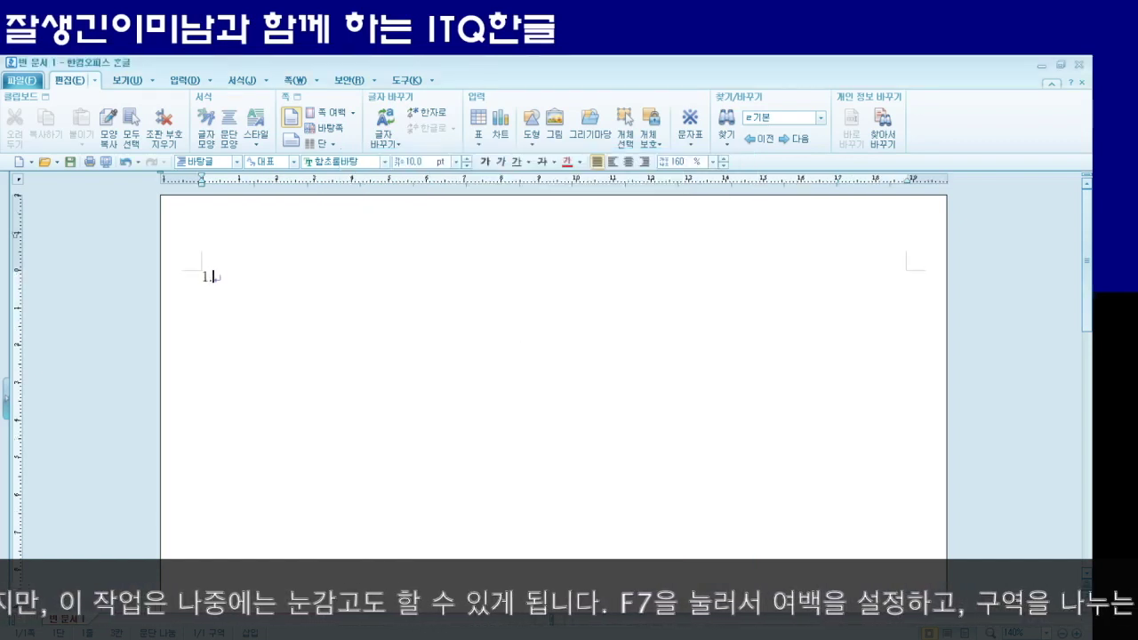
pyautogui.press('Return')
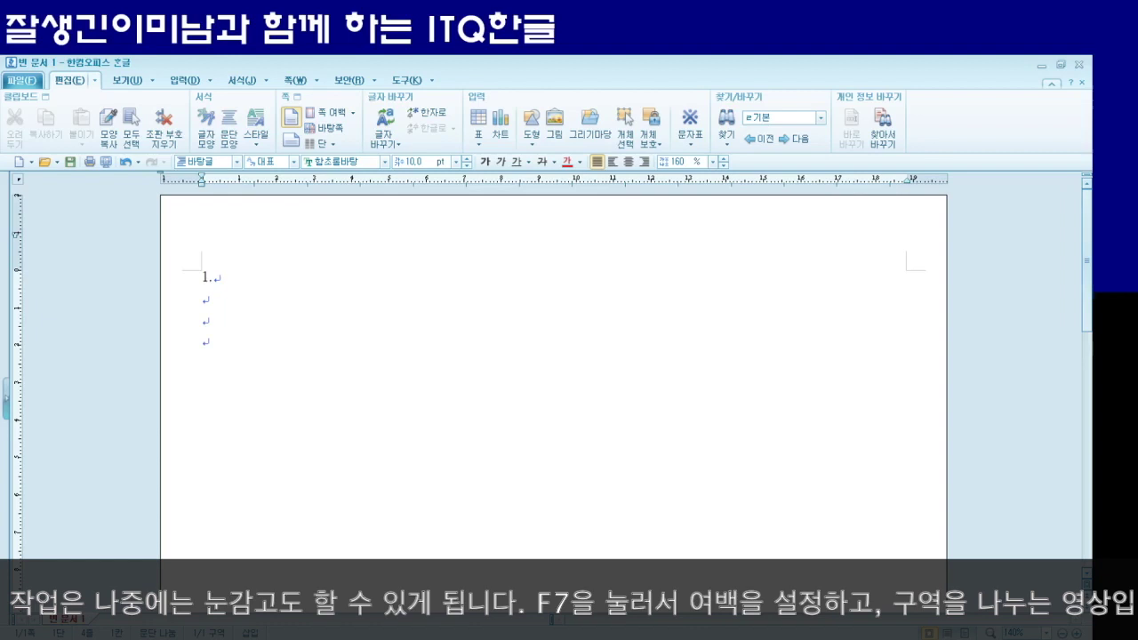
pyautogui.write('2.')
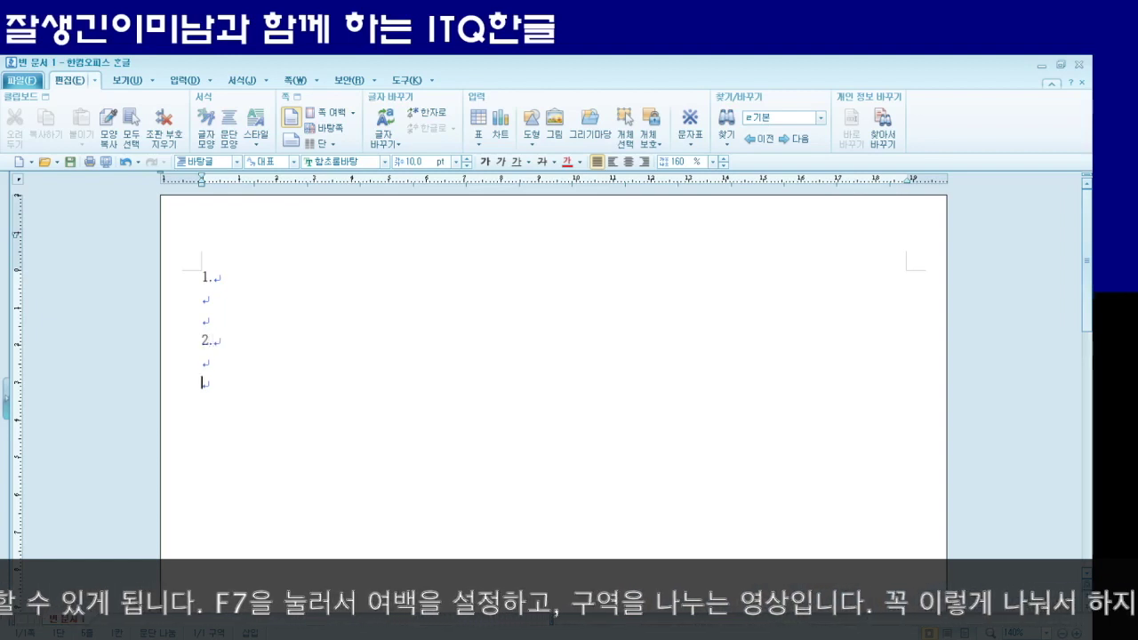
# Start a second section and enter "3." followed by a line with "(1)" and "(2)" separated by a tab
pyautogui.hotkey('alt', 'shift', 'Return')
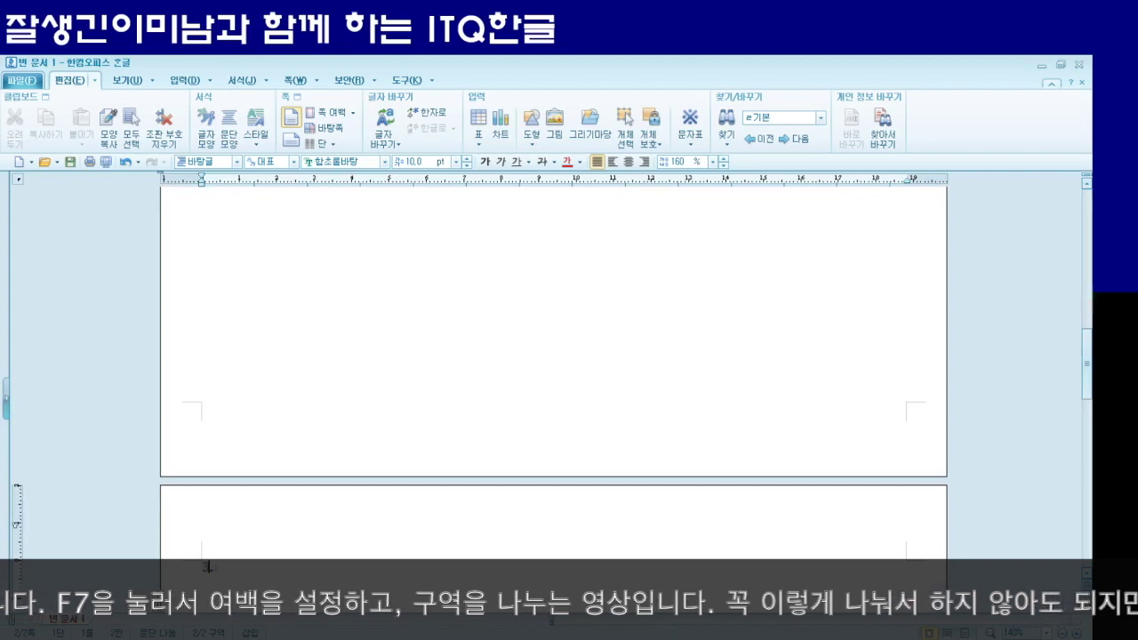
pyautogui.press('Return')
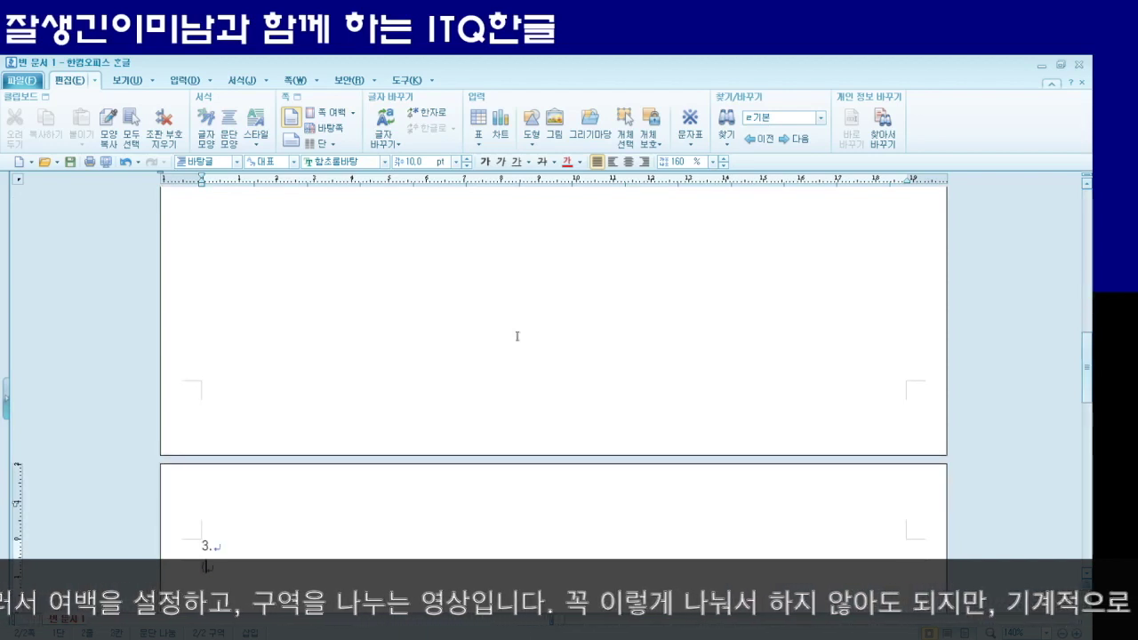
pyautogui.write('(1)\t(2)')
pyautogui.press('Return')
pyautogui.press('Return')
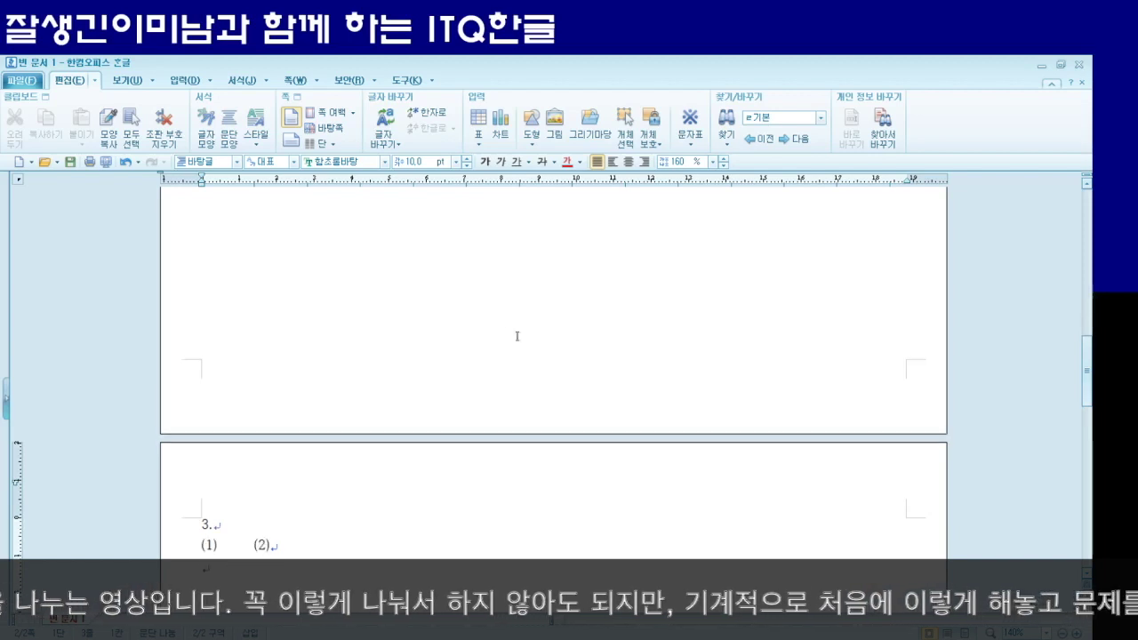
# Enter "4." with blank lines below it, start a third section, and review the page layout
pyautogui.write('4.')
pyautogui.press('Return')
pyautogui.press('Return')
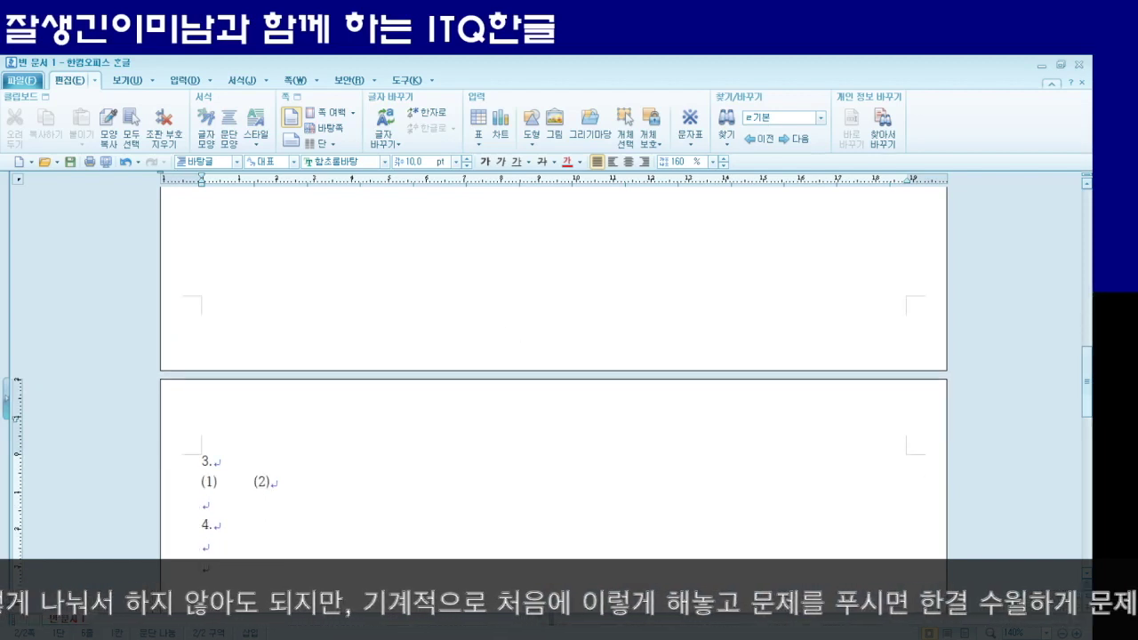
pyautogui.scroll(3, 517, 336)
pyautogui.scroll(-10, 370, 522)
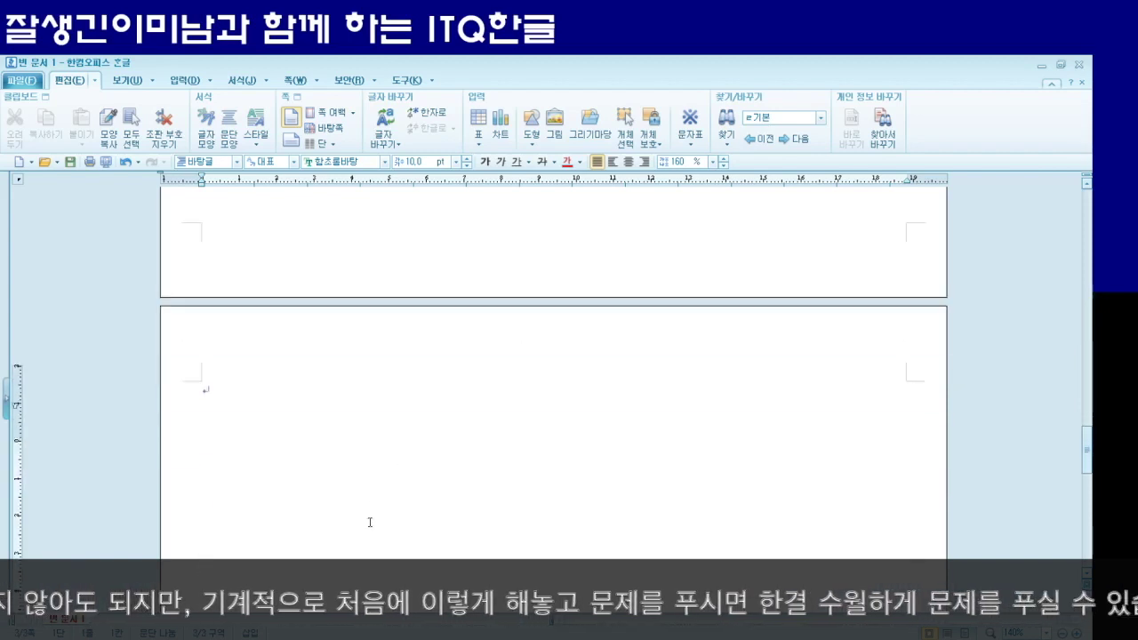
pyautogui.scroll(10, 371, 523)
pyautogui.scroll(-9, 371, 523)
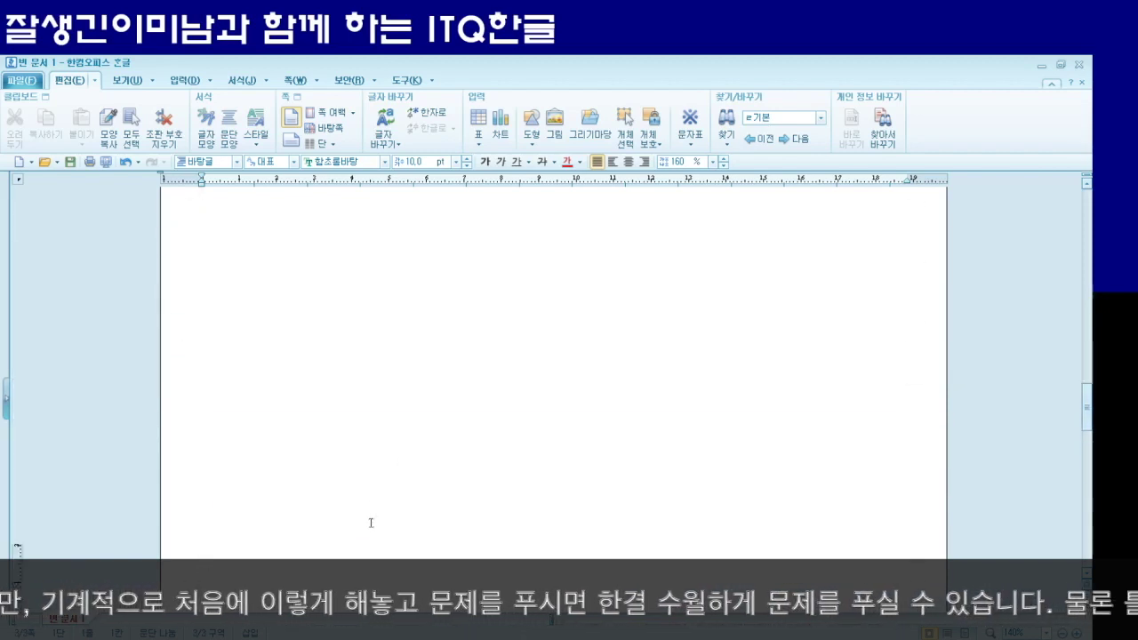
# Enter "스타일 작성하기" on the line below "1." on the first page
pyautogui.scroll(14, 370, 523)
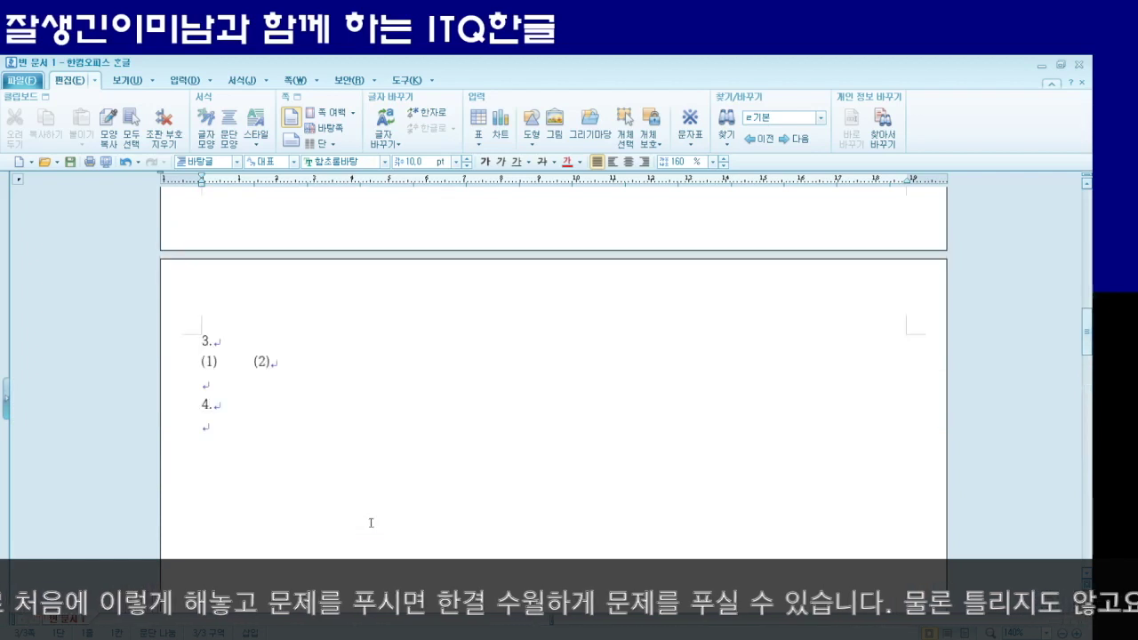
pyautogui.scroll(10, 370, 523)
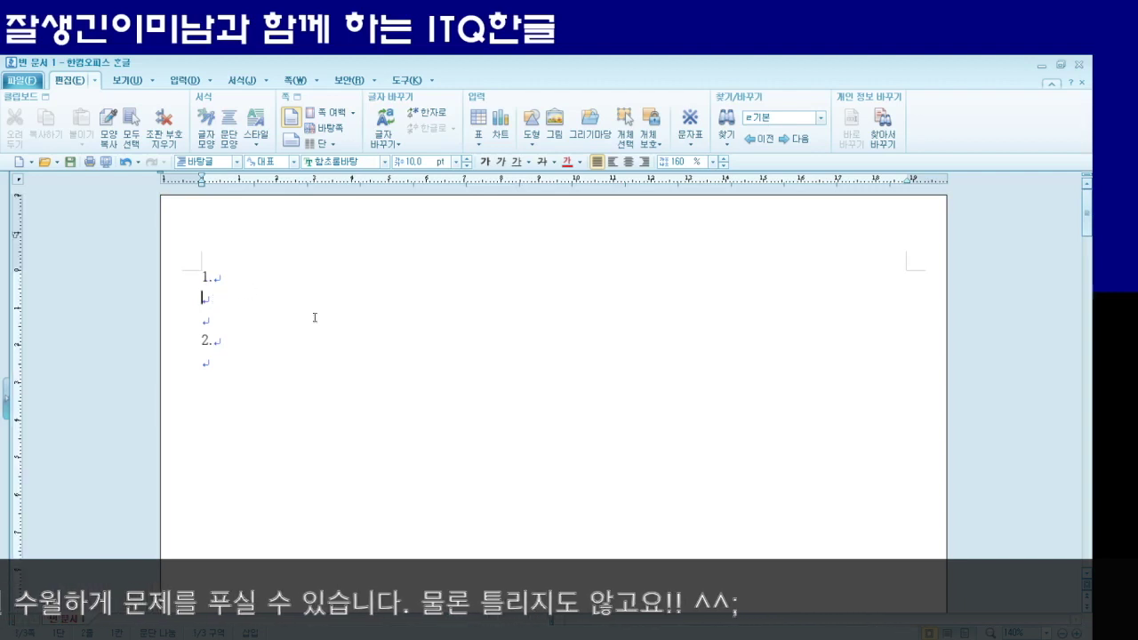
pyautogui.write('스타')
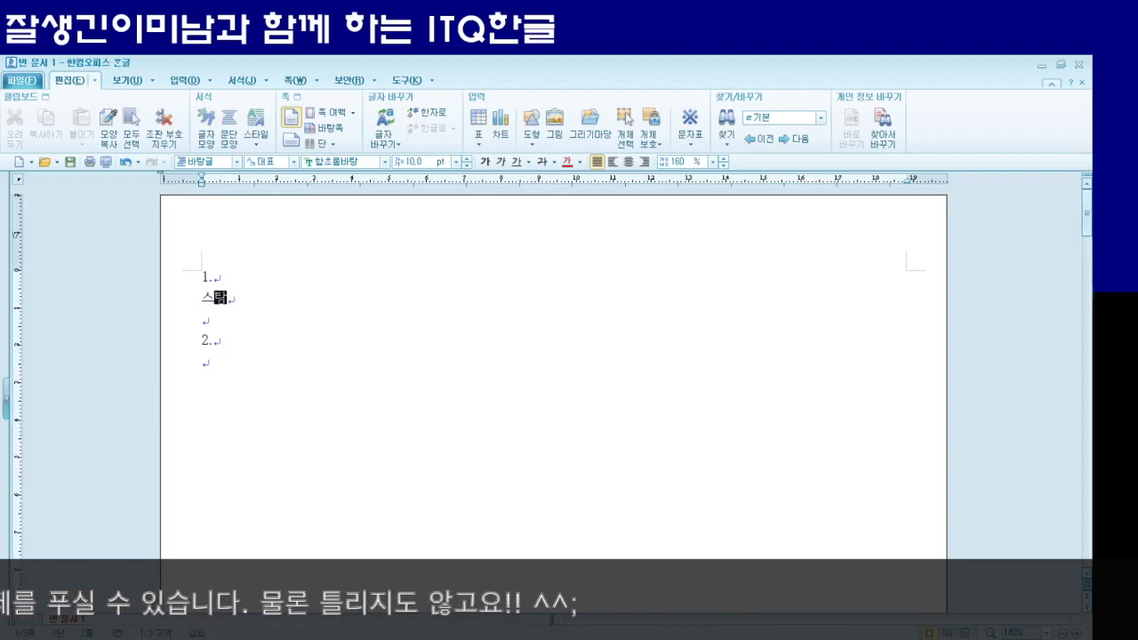
pyautogui.write('일 작서ㅇ하')
pyautogui.write('기')
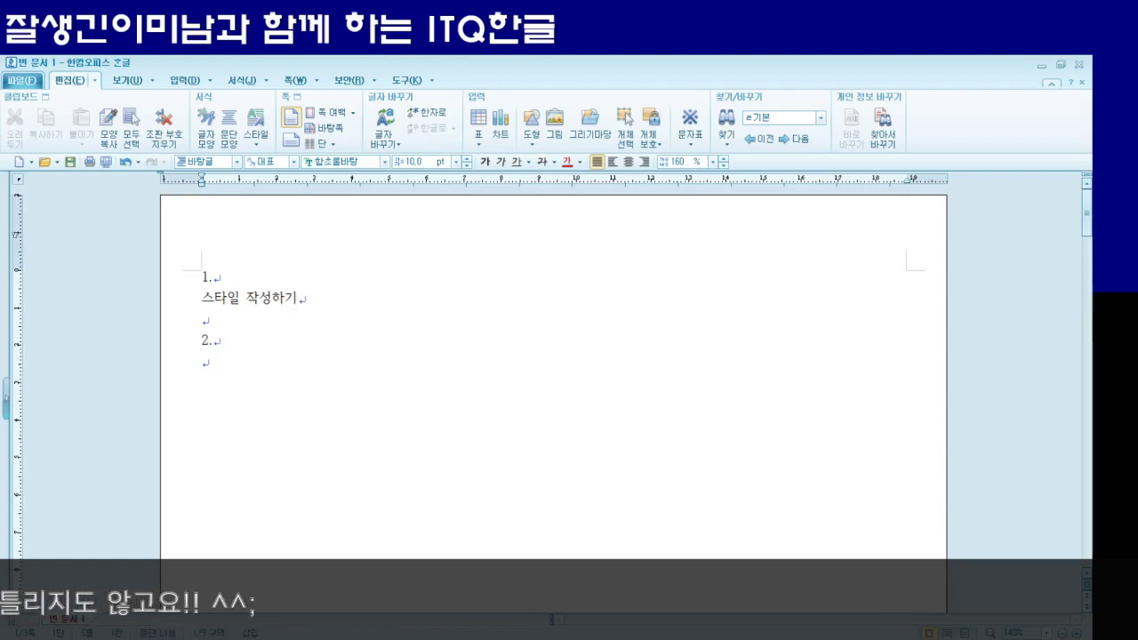
# Enter "표와 표를 이용한 차트 작성하기" on the line below "2."
pyautogui.write('표와 ')
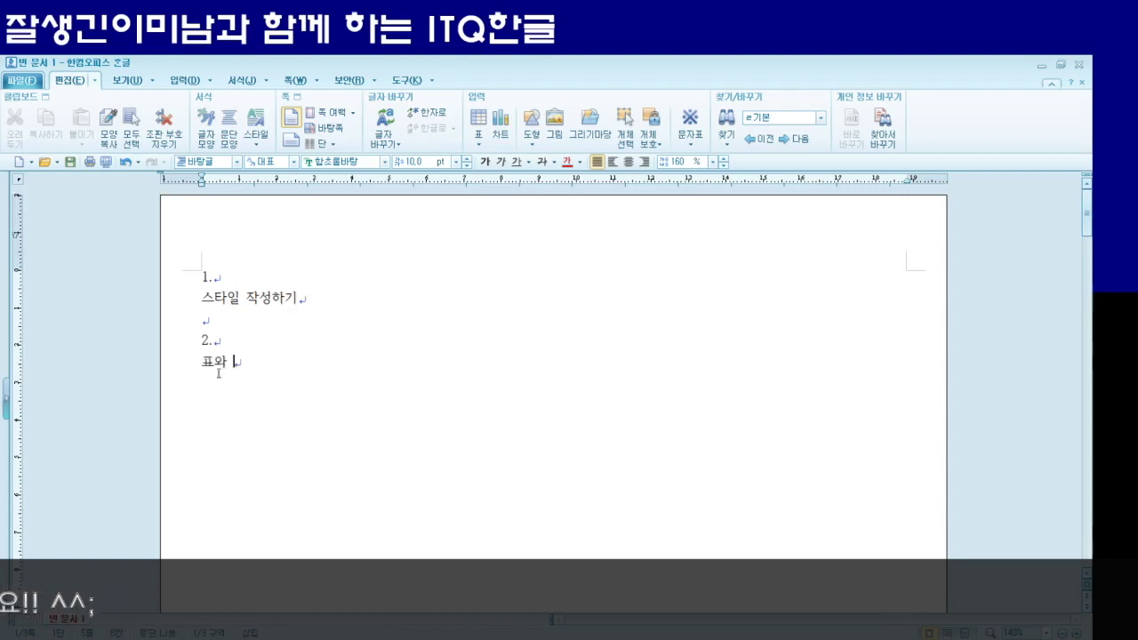
pyautogui.write('표르')
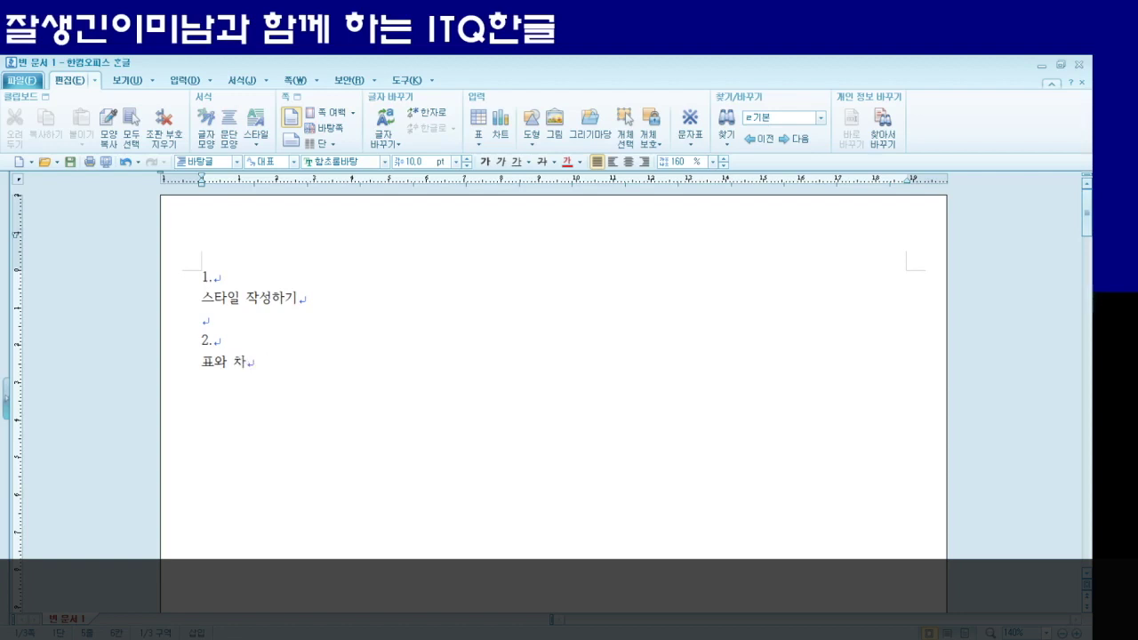
pyautogui.write('ㄹ 이용한 차트 ㅈ')
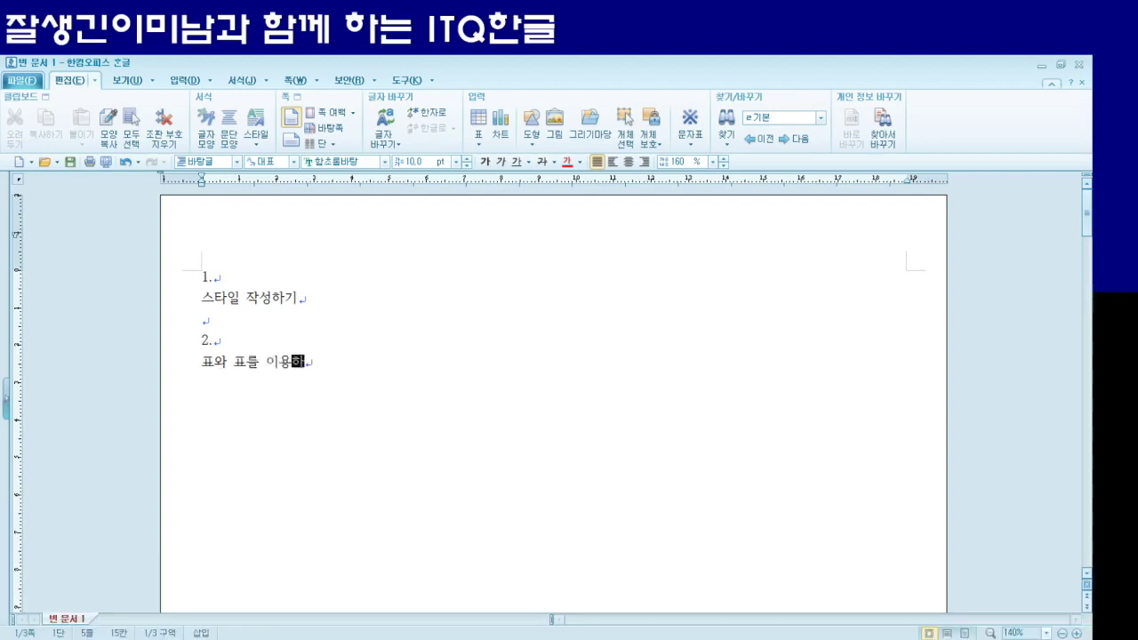
pyautogui.write('ㅏㄱ성하')
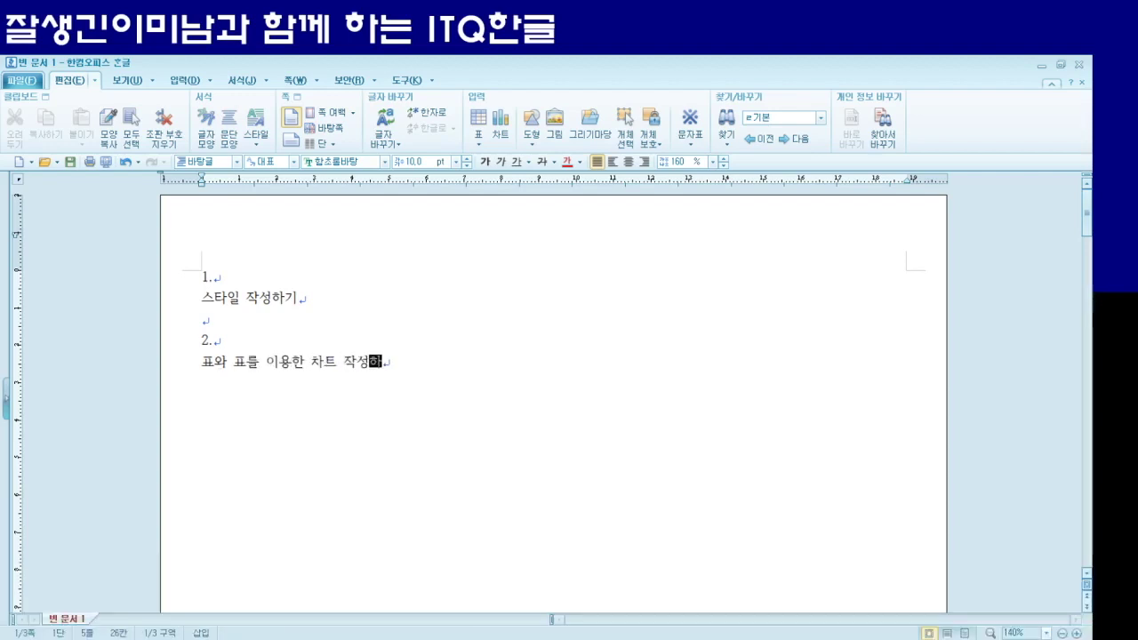
pyautogui.write('ㄱㅣ')
# Add "수식 입력하기" after "3." on the second page
pyautogui.scroll(-10, 269, 419)
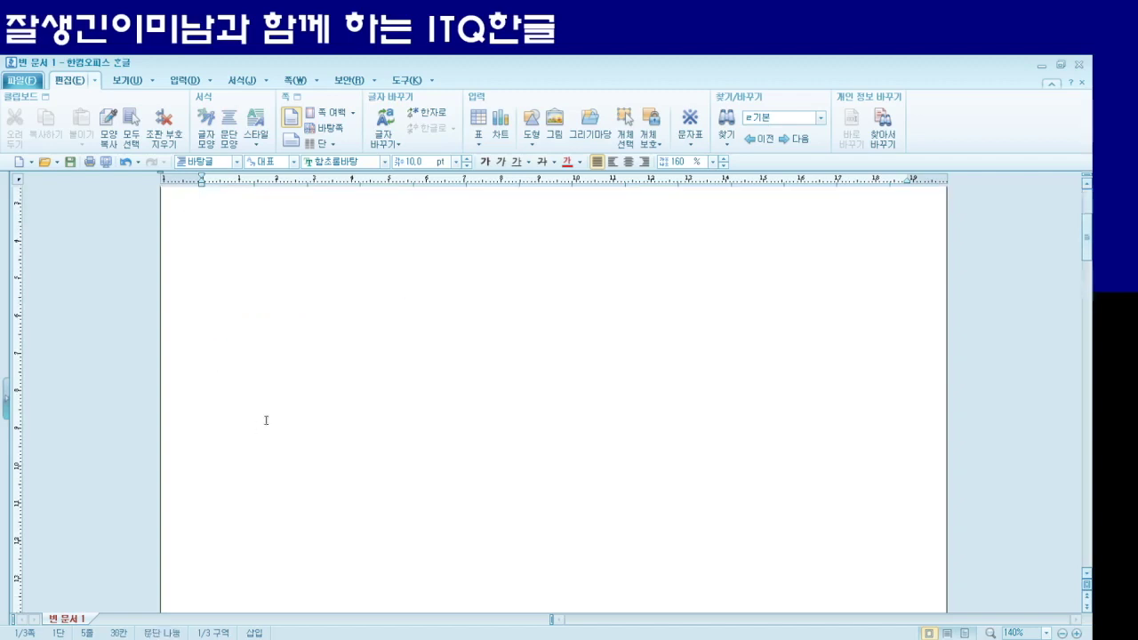
pyautogui.scroll(-5, 269, 419)
pyautogui.click(239, 384)
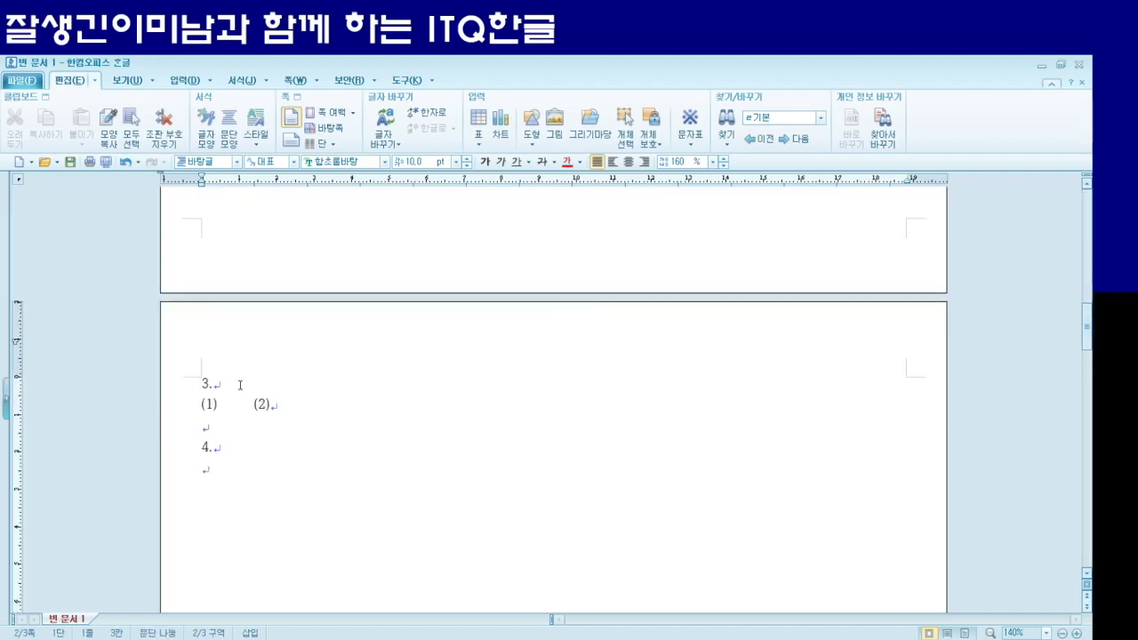
pyautogui.write('수식 입력')
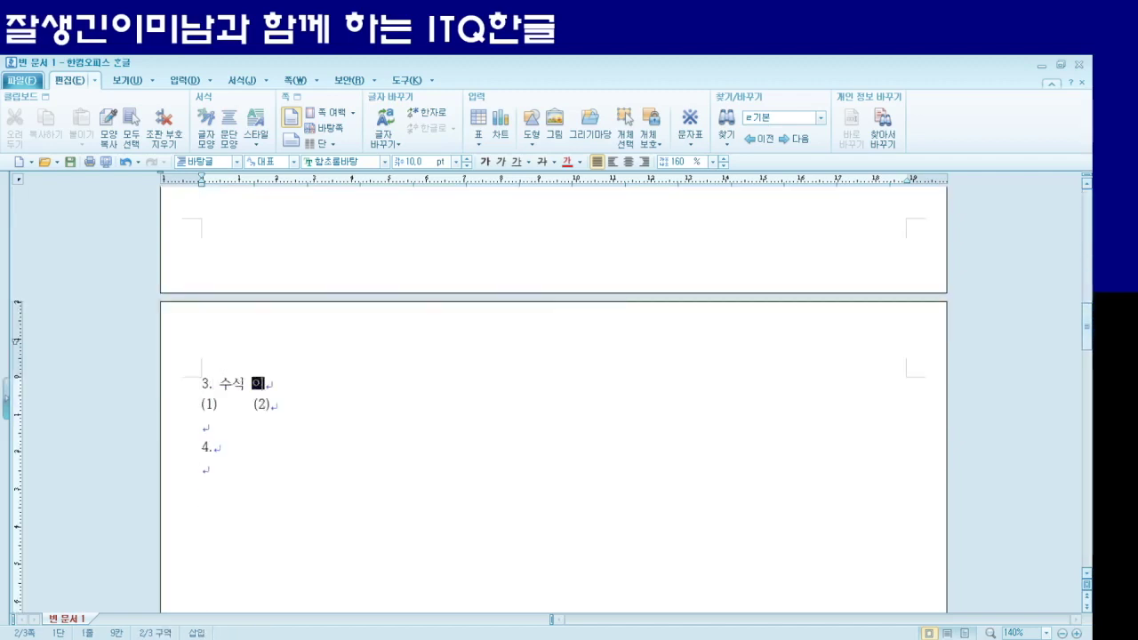
pyautogui.write('하기')
# Add "도형을 이용한 내용 작성하기" after "4." on the second page
pyautogui.click(222, 447)
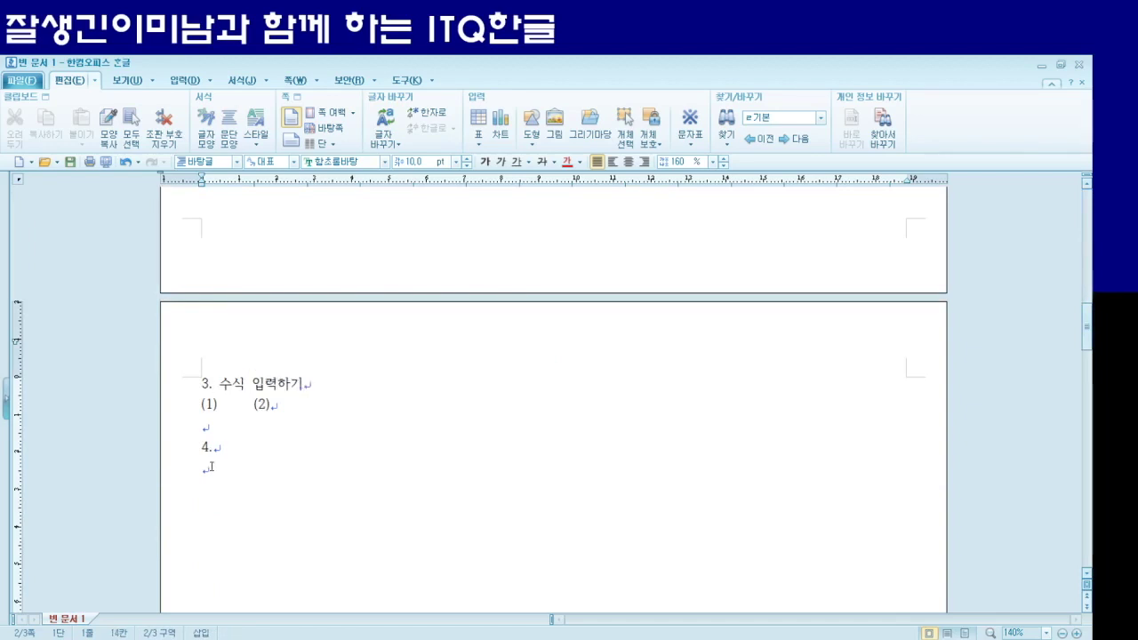
pyautogui.write('도형')
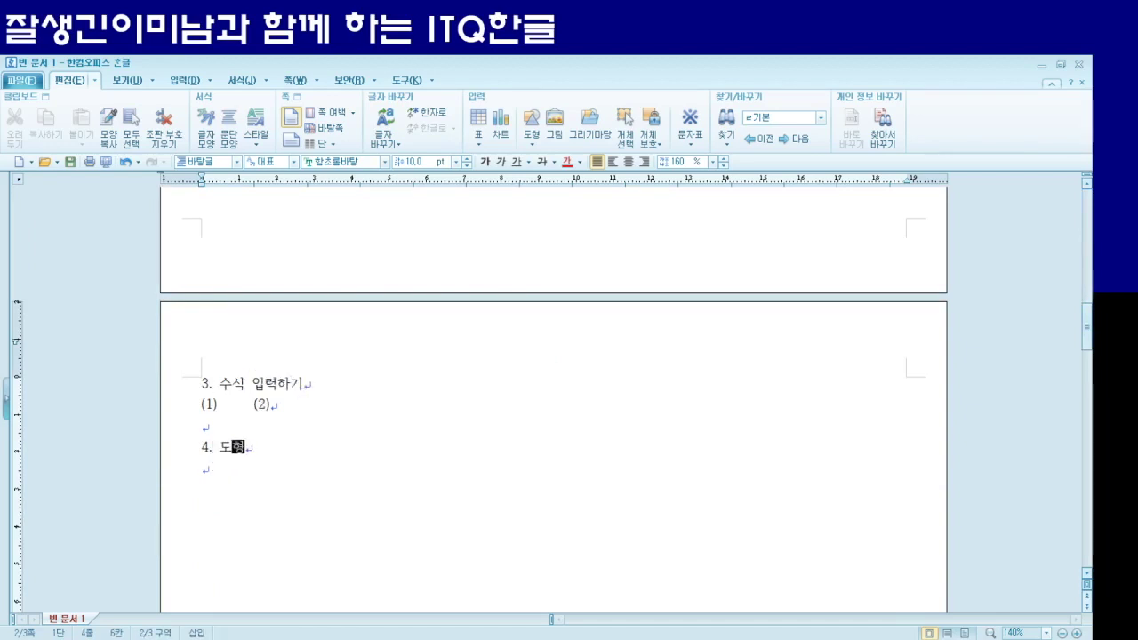
pyautogui.write('을 ㅇ이용한 ')
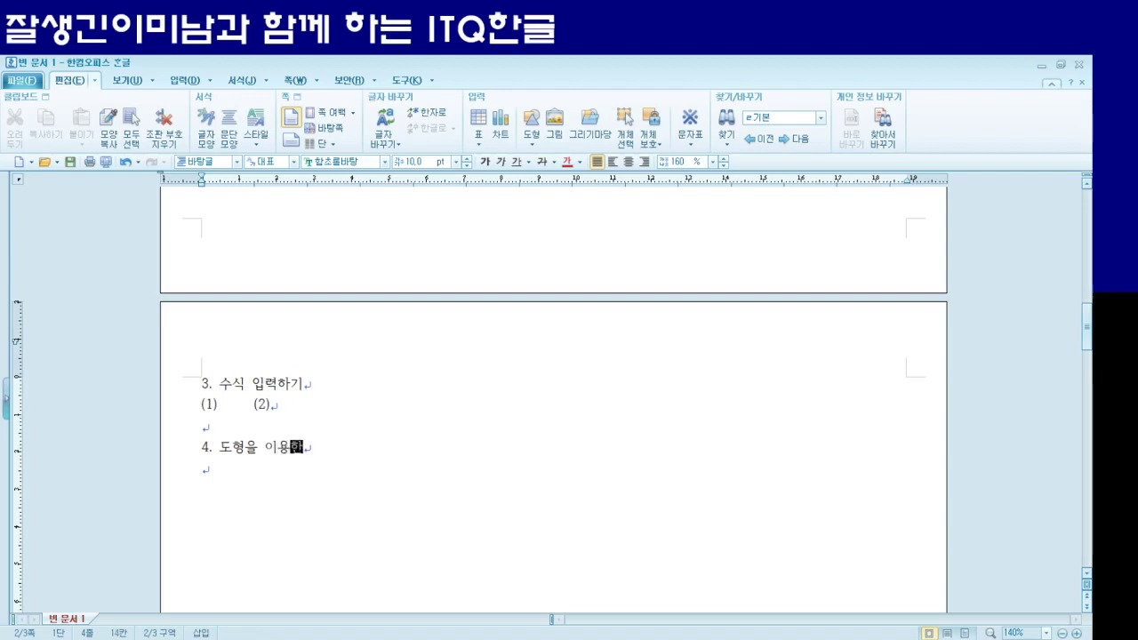
pyautogui.write('내용 작성하기')
# Enter "문서작성하기(3구역)" at the start of the third page and review the headings on all pages
pyautogui.hotkey('ctrl', 'Return')
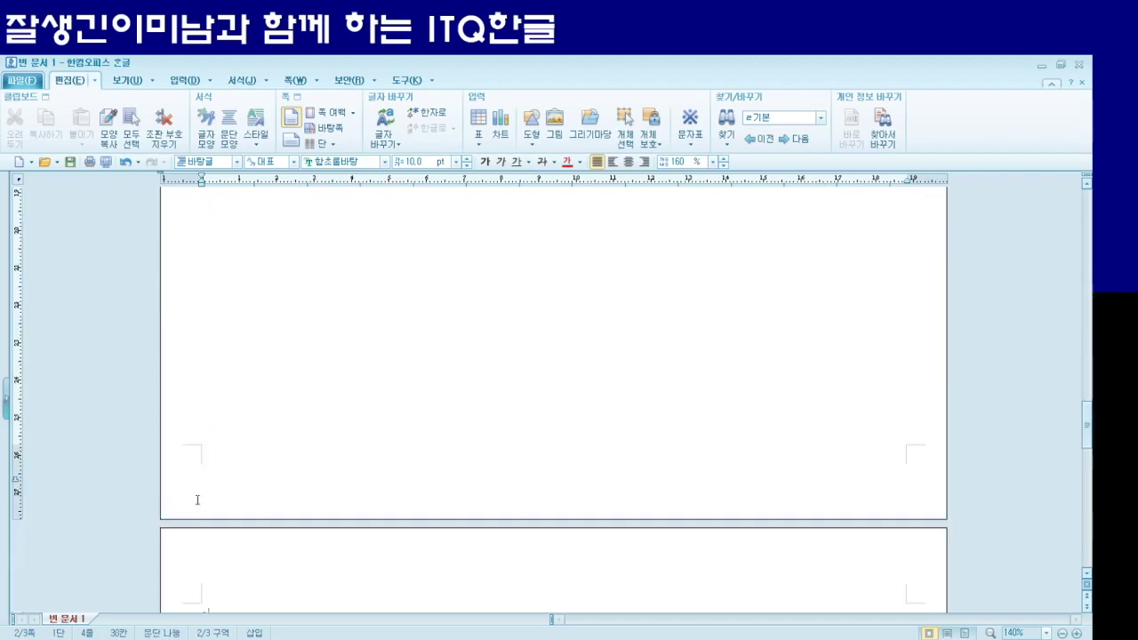
pyautogui.write('문')
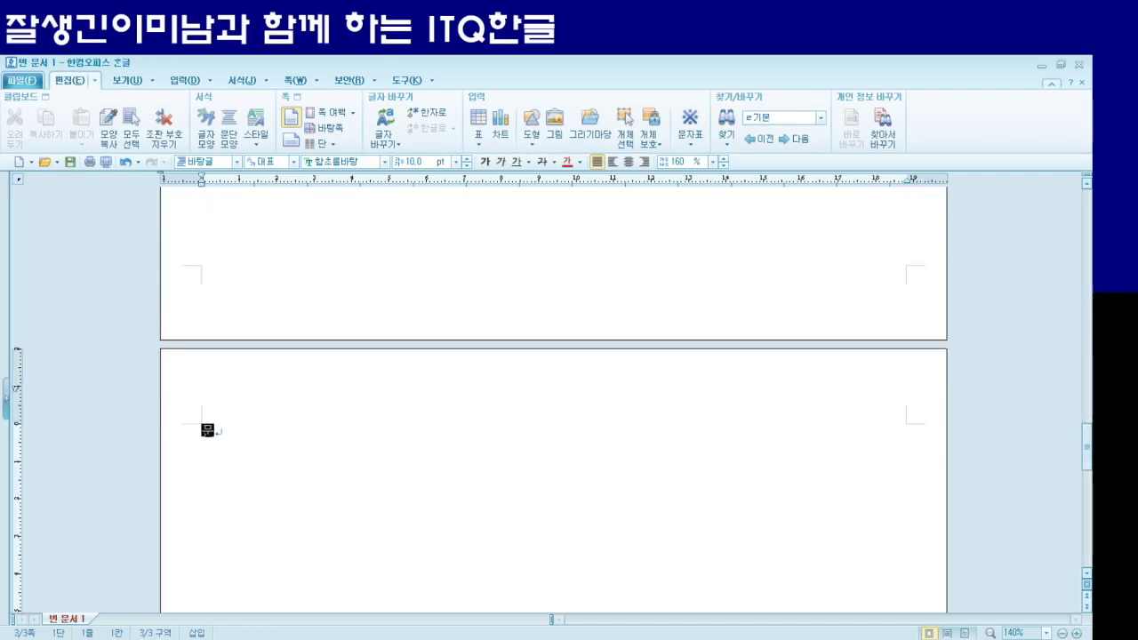
pyautogui.write('서작성하기(3구여ㄱ)')
pyautogui.scroll(6, 321, 477)
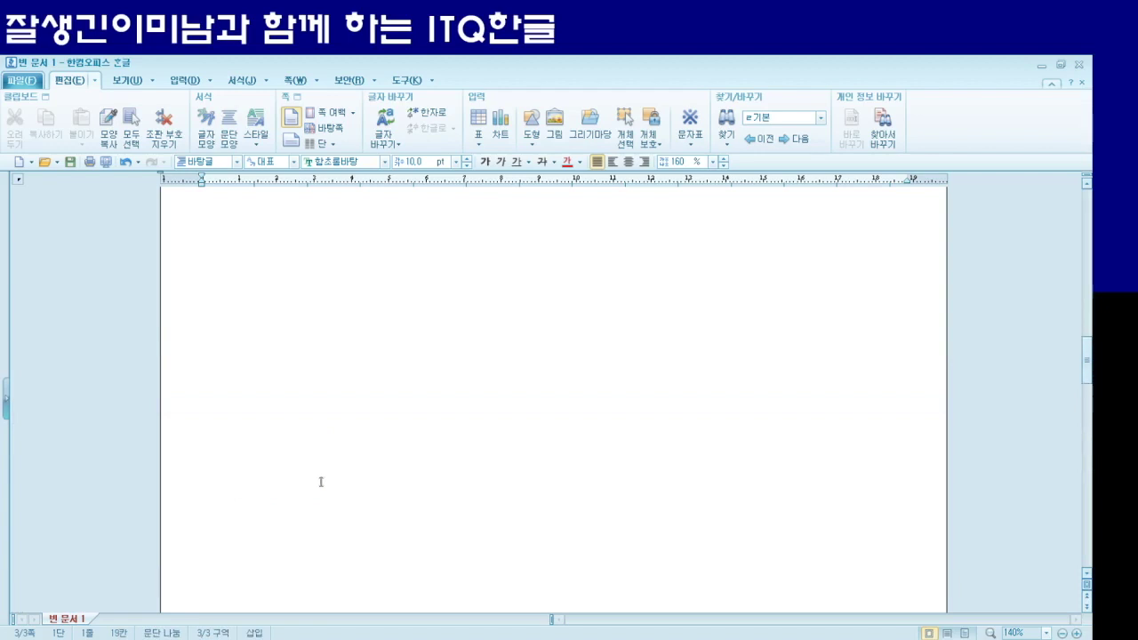
pyautogui.scroll(-3, 320, 482)
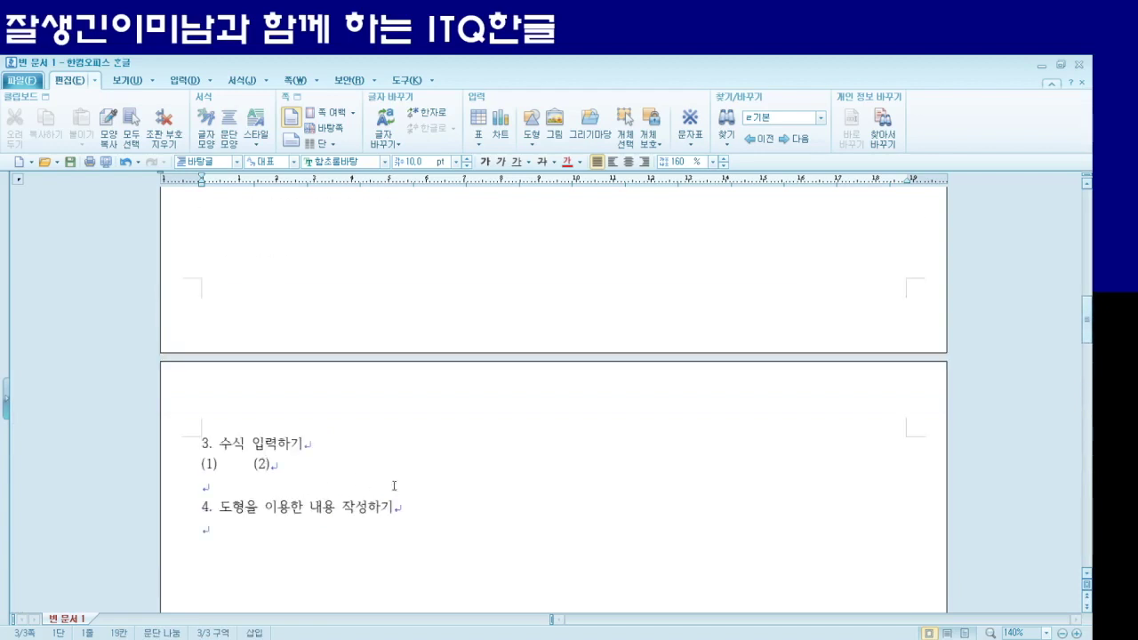
pyautogui.scroll(6, 394, 485)
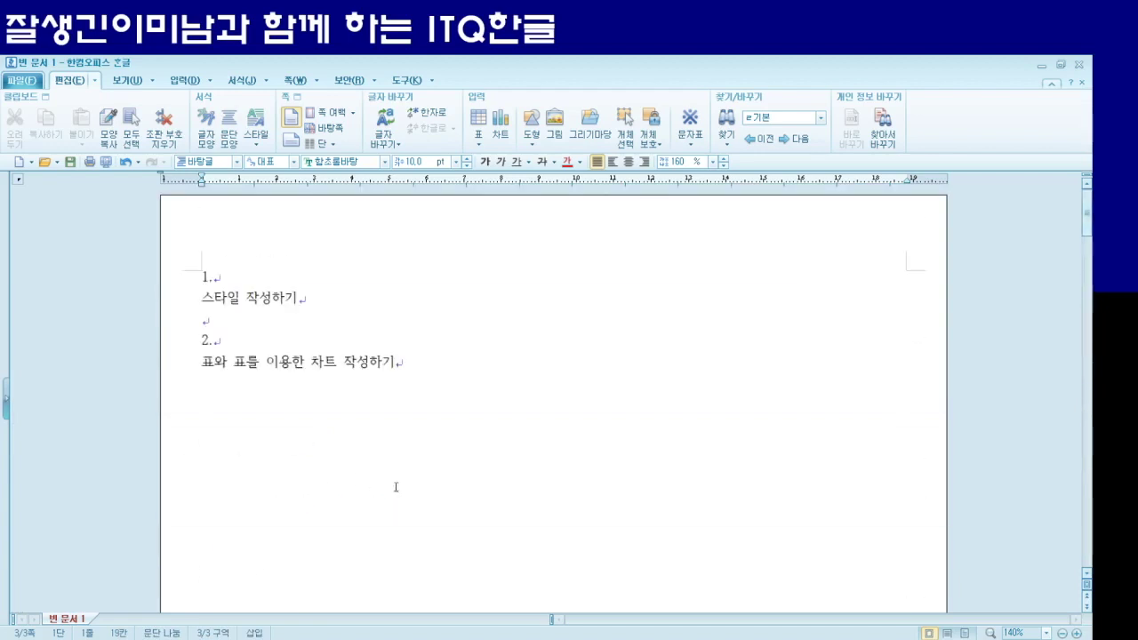